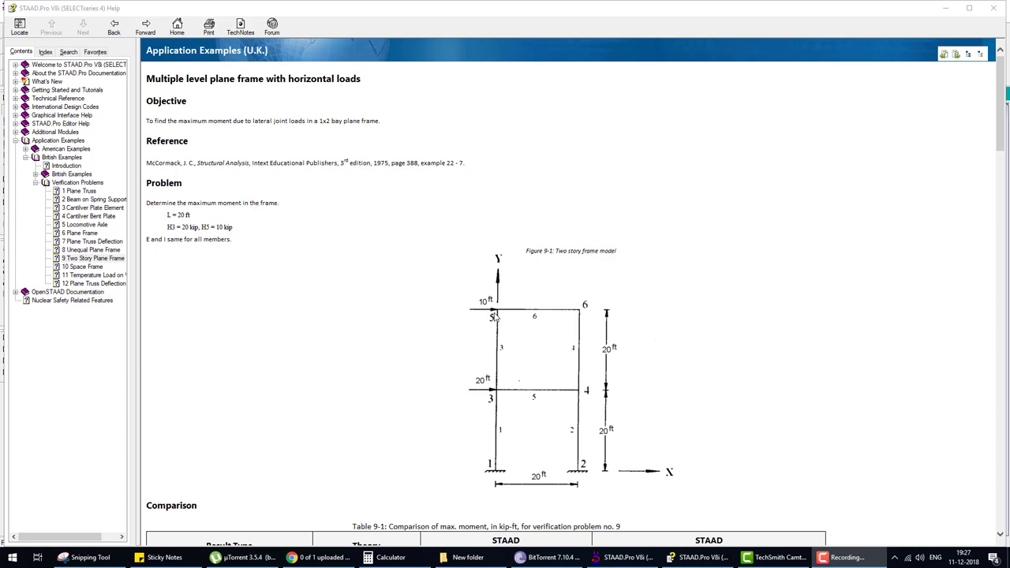
Create a new Space model named verification-9 in Foot and KiloPound units.
left_click(497, 404)
scroll(459, 404, "down", 3)
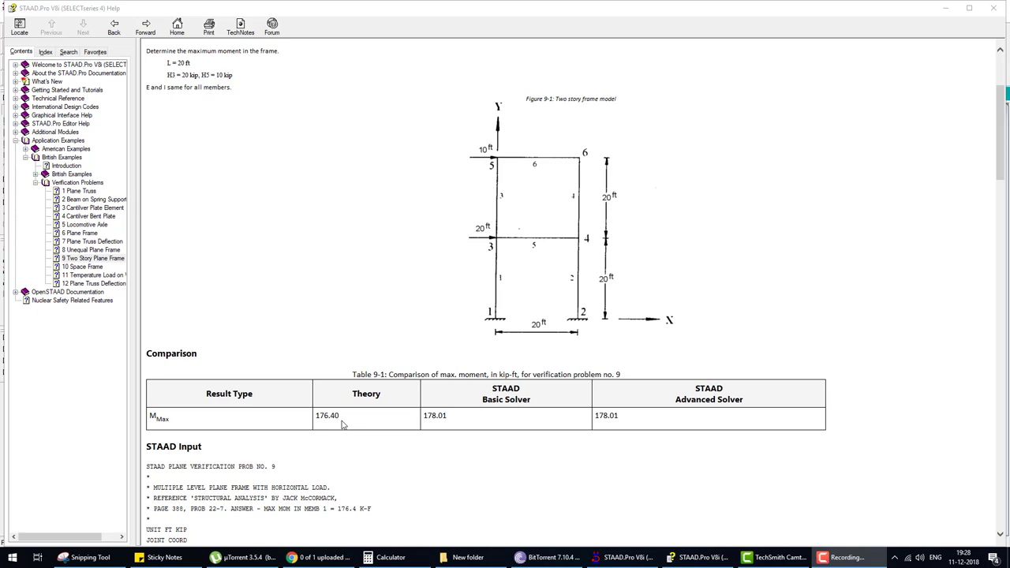
scroll(516, 399, "up", 3)
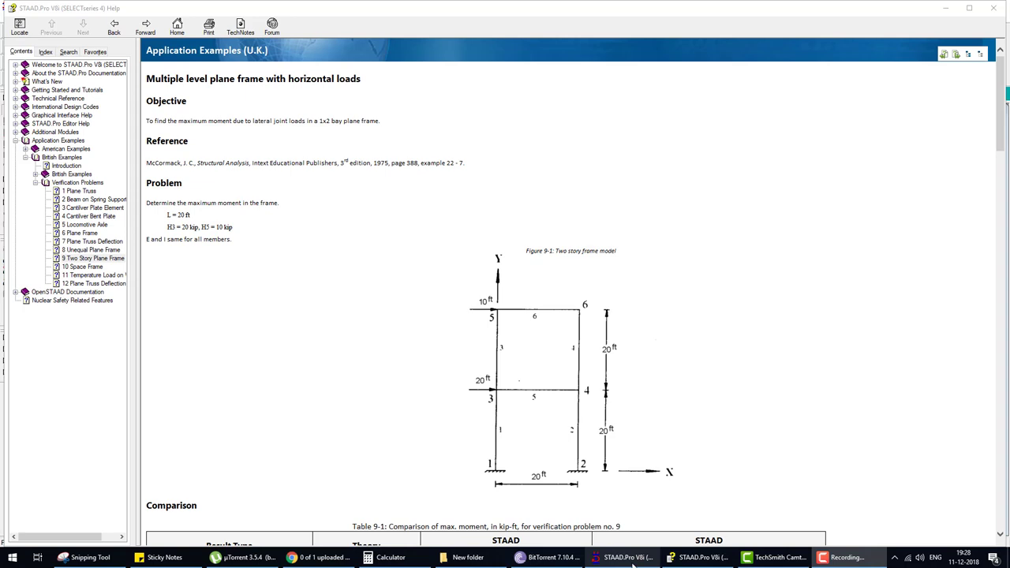
left_click(629, 558)
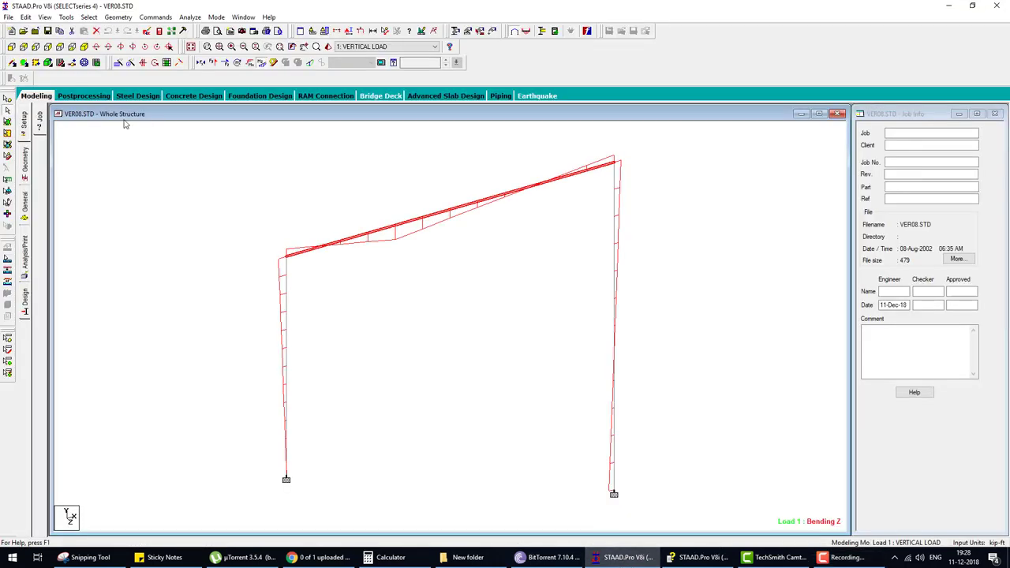
left_click(13, 31)
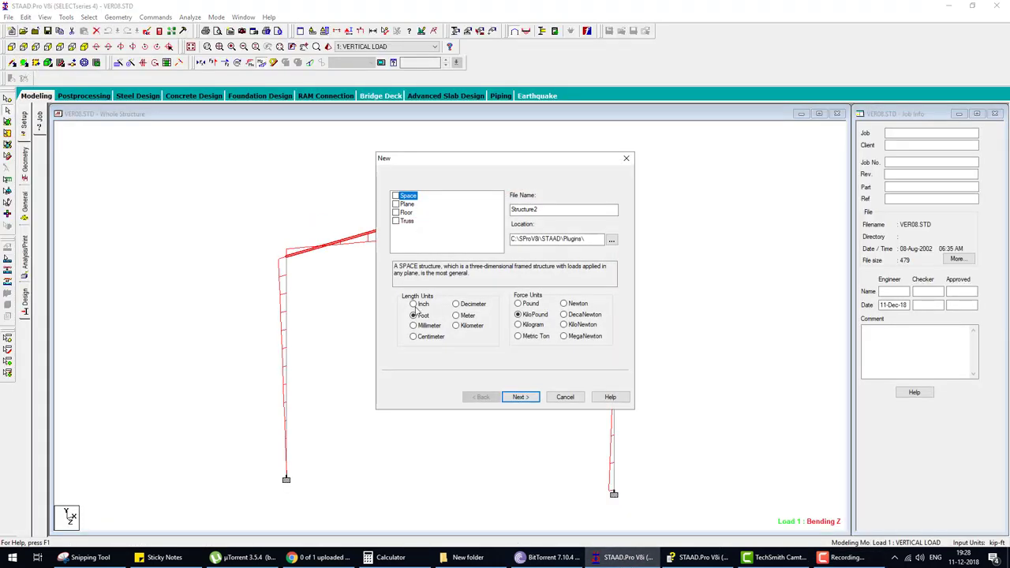
double_click(550, 209)
type("verification-9")
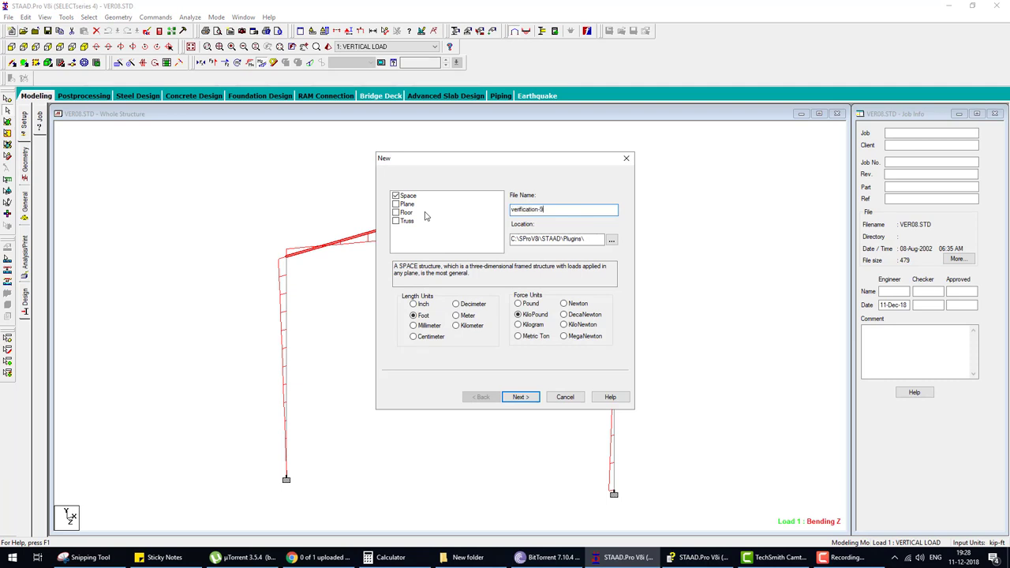
left_click(525, 398)
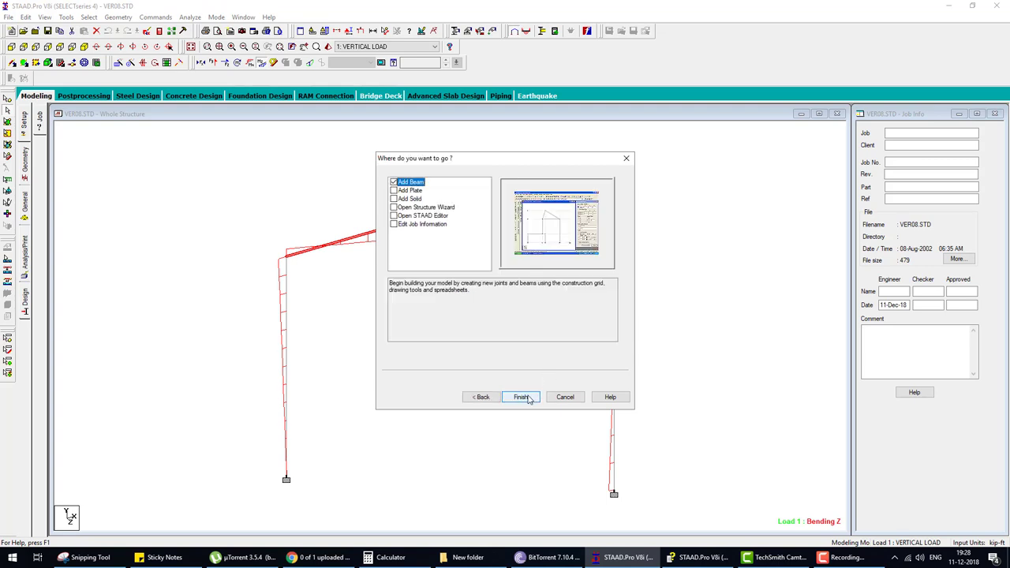
left_click(522, 397)
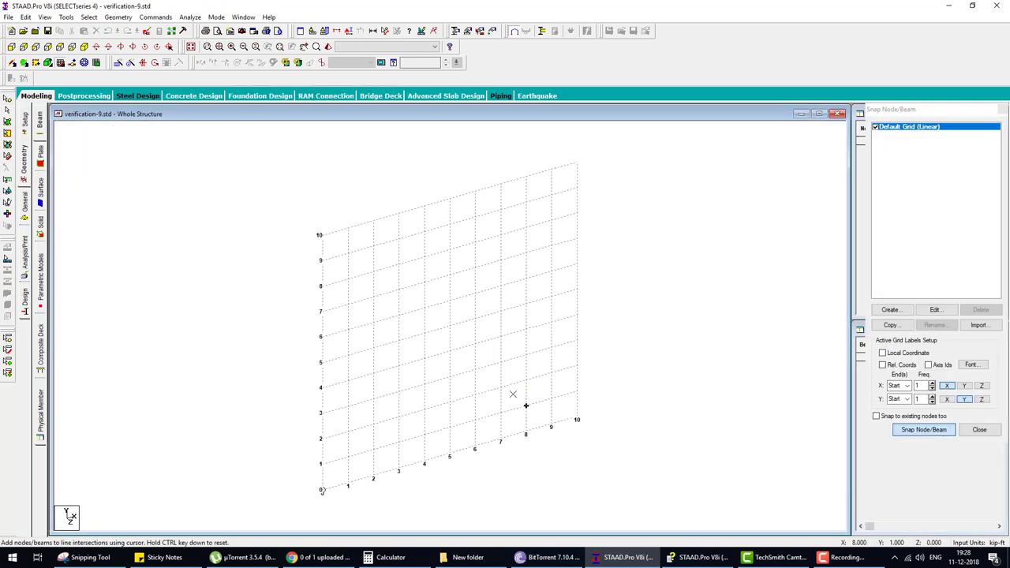
Place the first node at the grid origin (0, 0, 0).
left_click(322, 489)
left_click(577, 316)
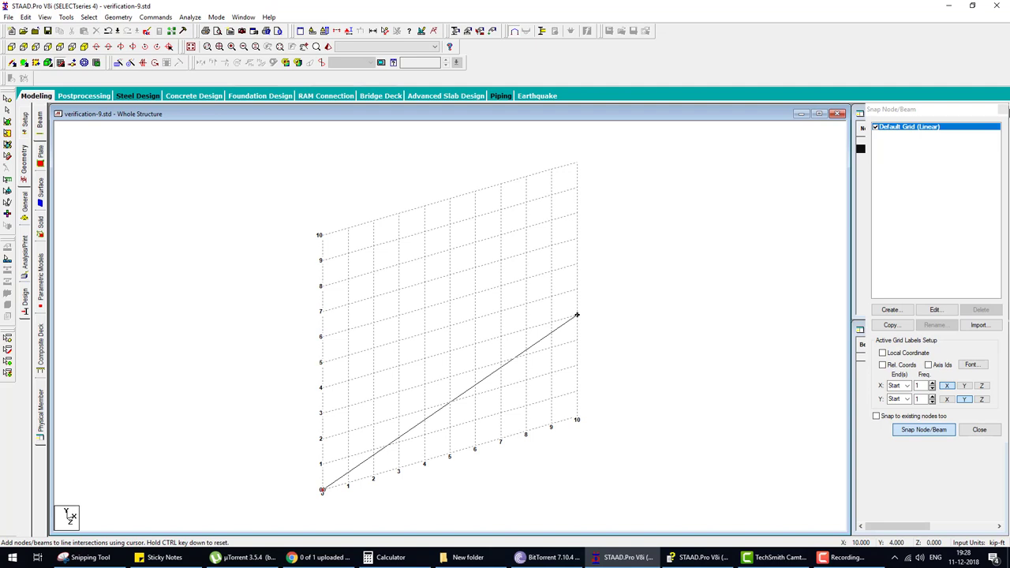
left_click(1003, 110)
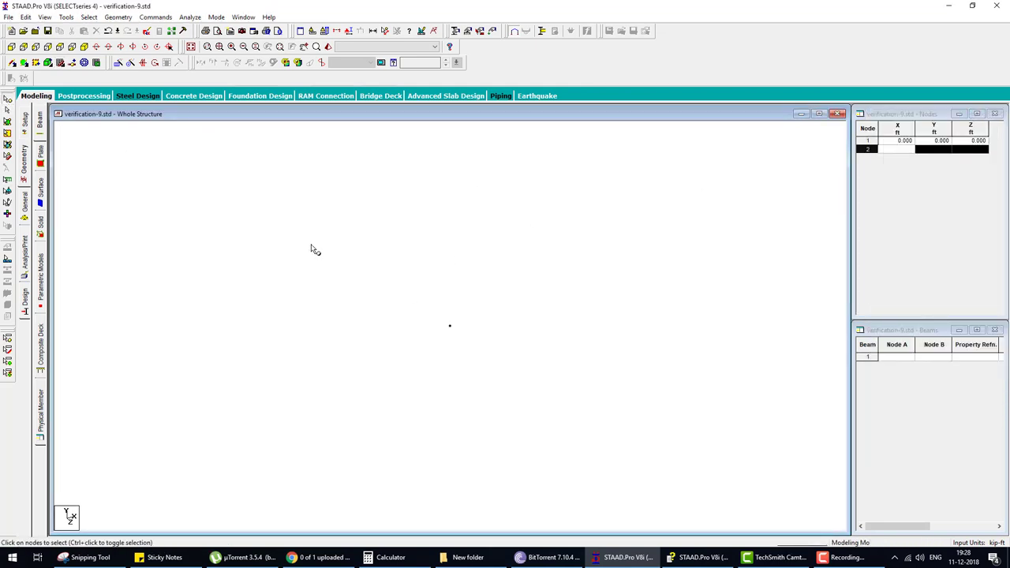
Select the origin node for a translational repeat, checking the help example for reference.
left_click_drag(311, 245, 527, 391)
left_click(118, 63)
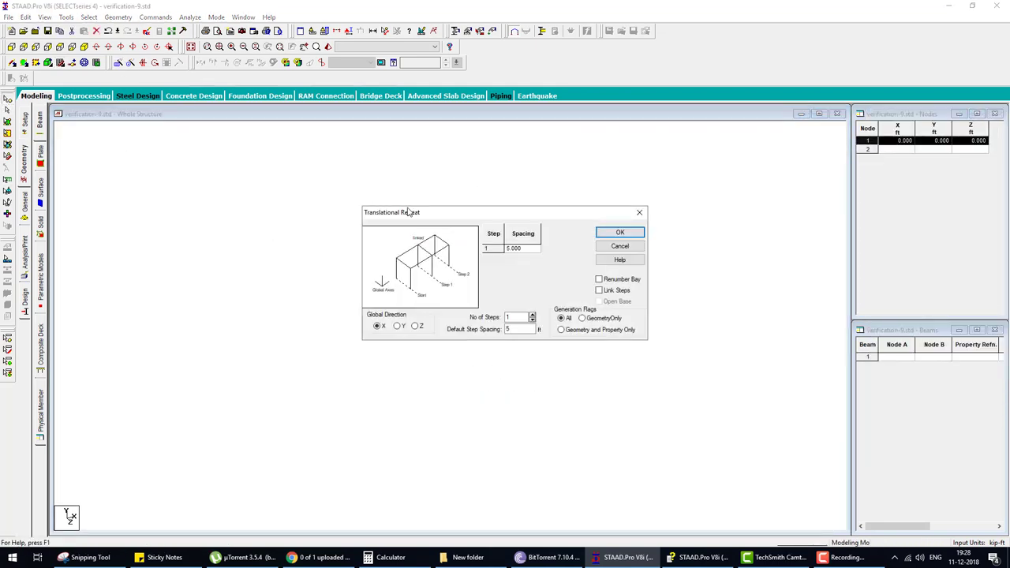
left_click_drag(408, 211, 122, 136)
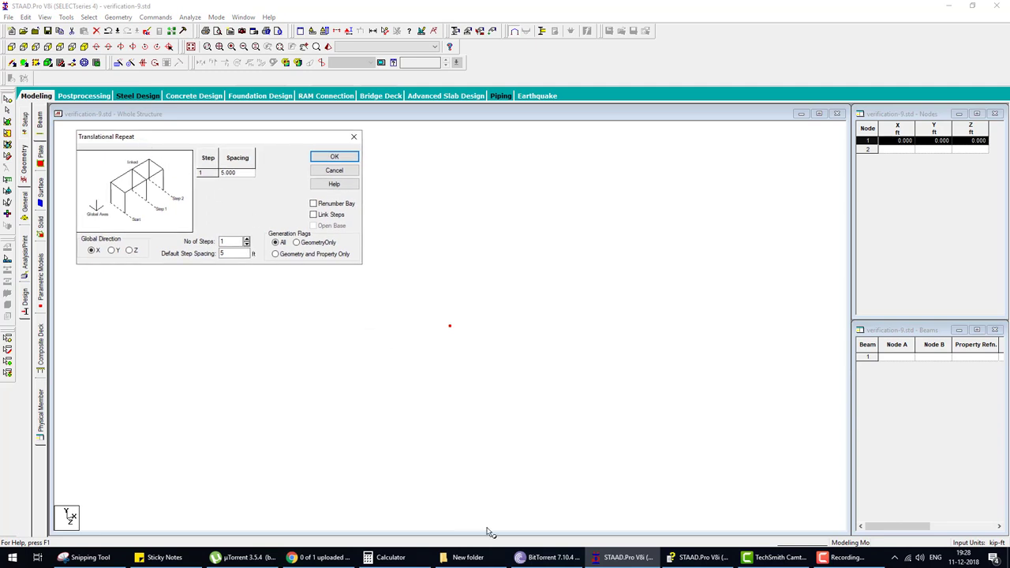
left_click(698, 557)
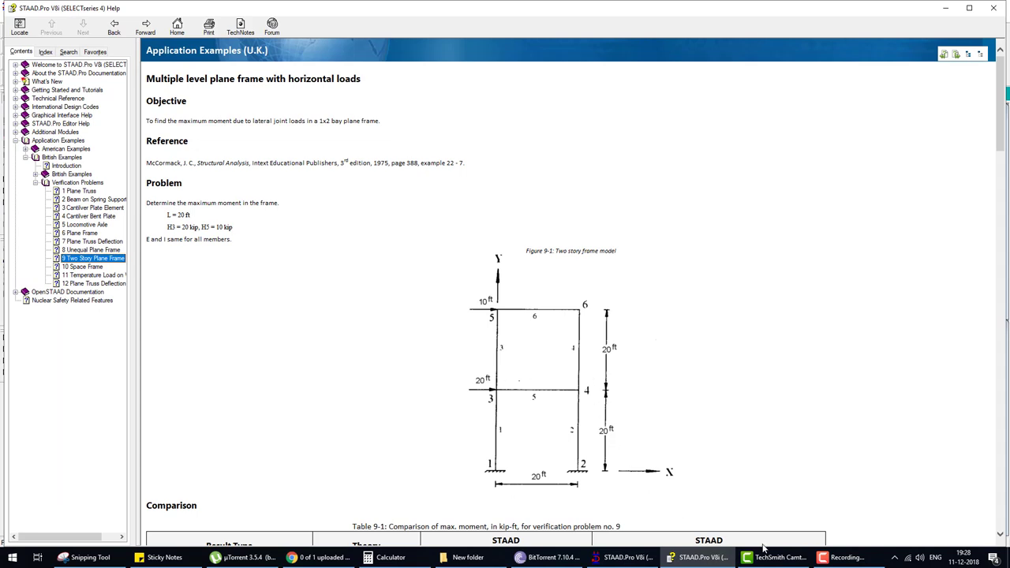
left_click(624, 557)
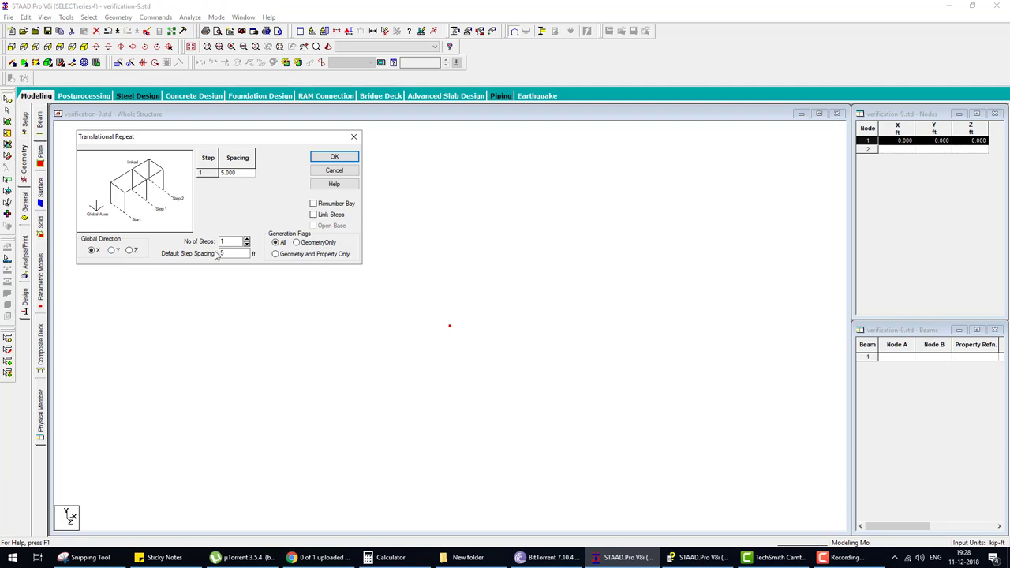
Repeat the node along Y at 20 ft spacing in 2 linked steps, forming the 40 ft column.
left_click(112, 250)
double_click(222, 252)
type("20")
left_click(247, 239)
left_click(328, 214)
left_click(344, 156)
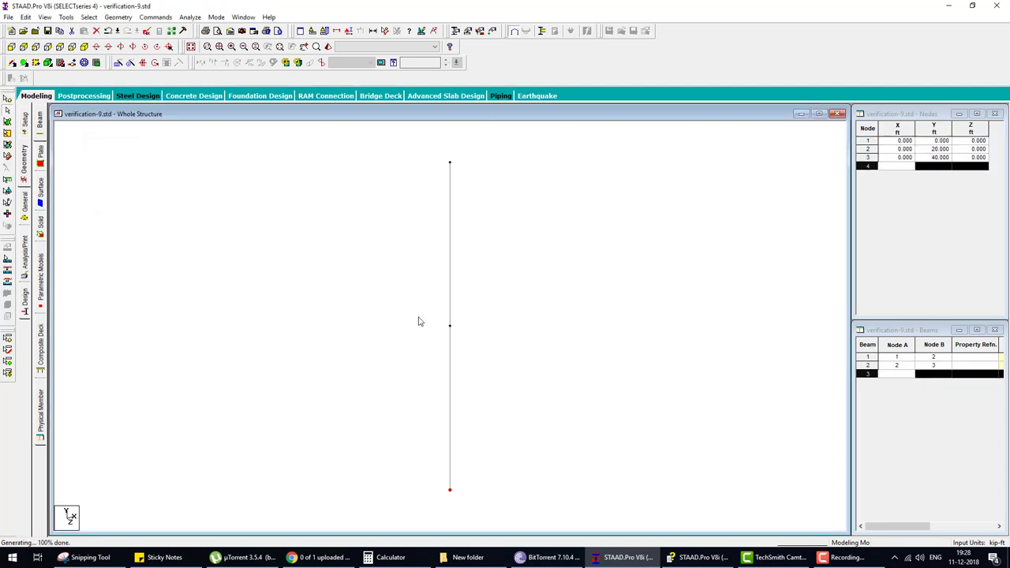
key("ctrl+a")
Set a translational repeat of both column members along X with 20 ft spacing and Link Steps.
left_click(118, 63)
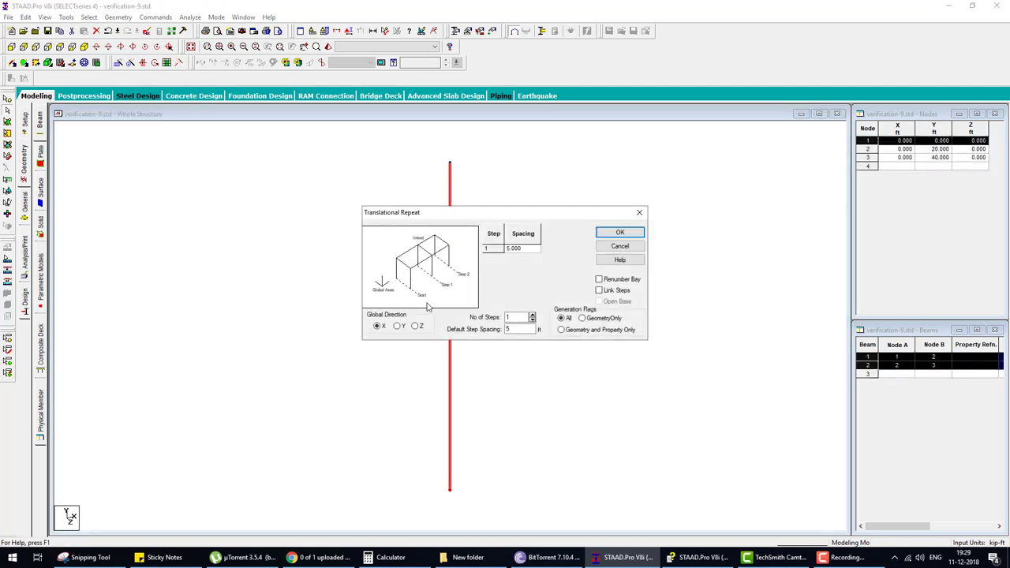
left_click_drag(478, 214, 236, 184)
double_click(276, 300)
type("2")
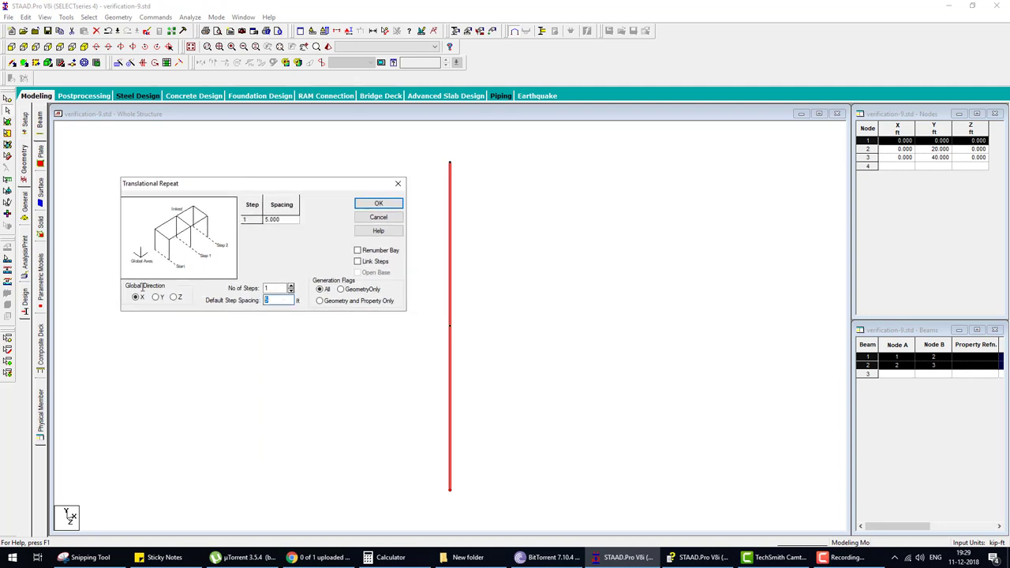
type("0")
left_click(359, 263)
left_click(838, 558)
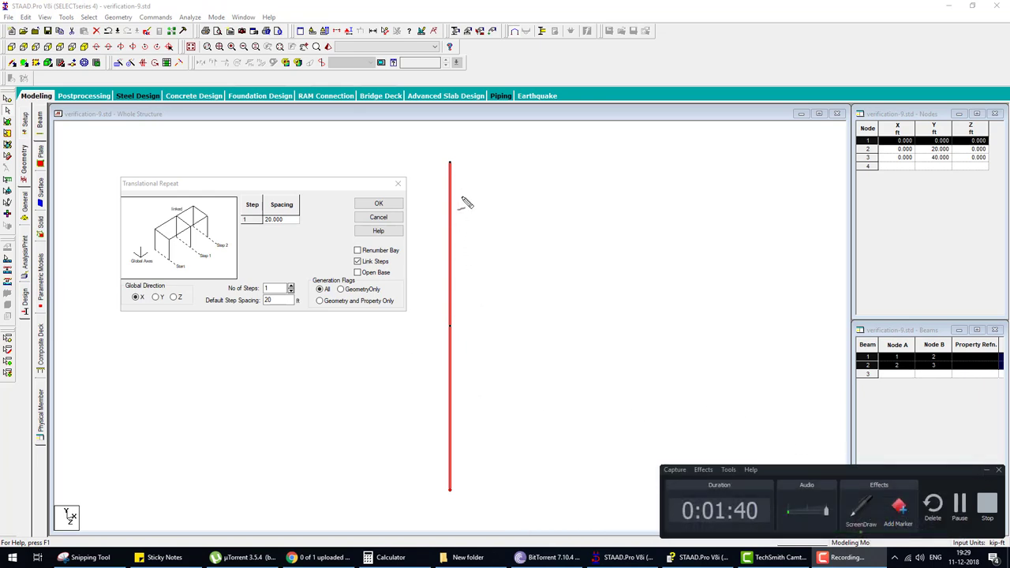
left_click_drag(463, 145, 426, 323)
mouse_move(430, 367)
left_mouse_down()
mouse_move(453, 510)
mouse_move(480, 190)
mouse_move(457, 161)
left_mouse_up()
key("g")
key("a")
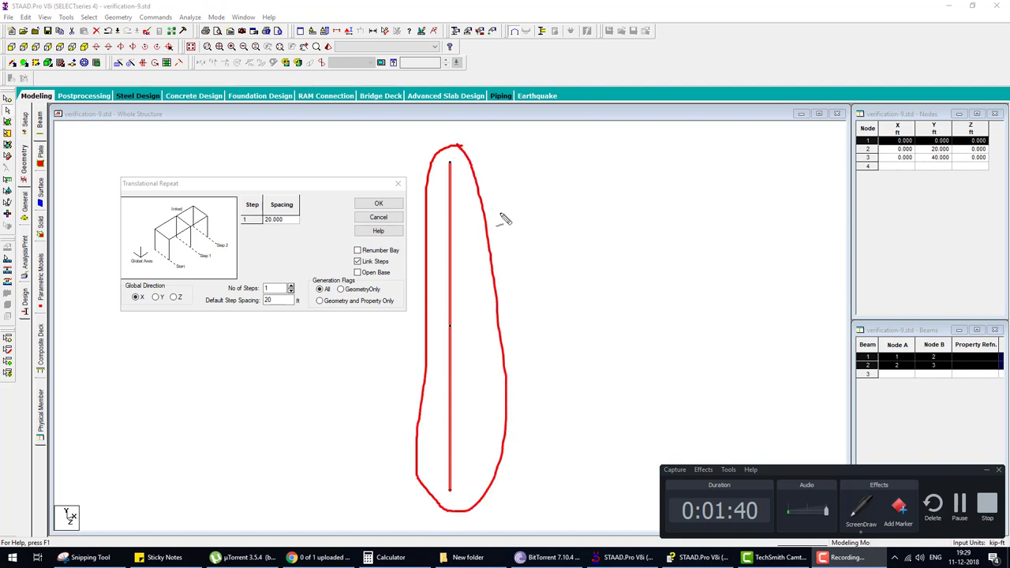
mouse_move(500, 213)
left_mouse_down()
mouse_move(610, 211)
mouse_move(577, 235)
left_mouse_up()
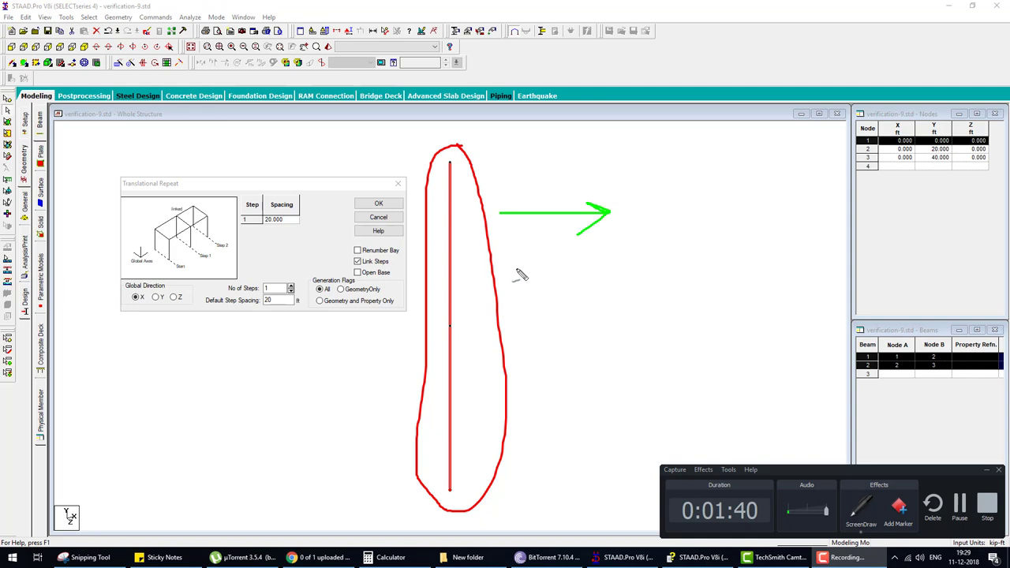
left_click_drag(393, 255, 405, 250)
mouse_move(392, 273)
left_mouse_down()
mouse_move(359, 281)
mouse_move(395, 284)
left_mouse_up()
mouse_move(450, 164)
left_mouse_down()
mouse_move(637, 167)
mouse_move(621, 491)
left_mouse_up()
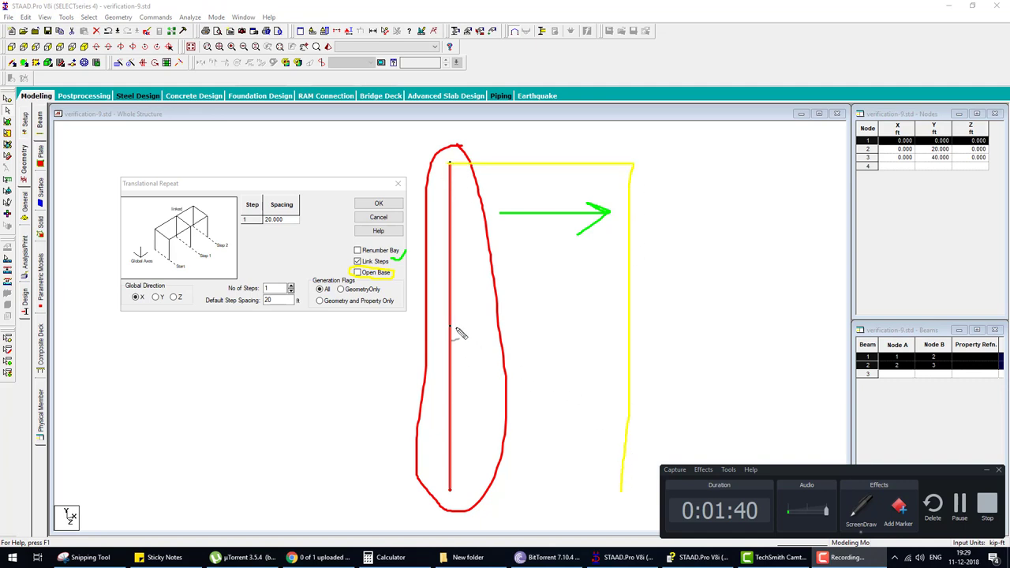
left_click_drag(449, 325, 628, 322)
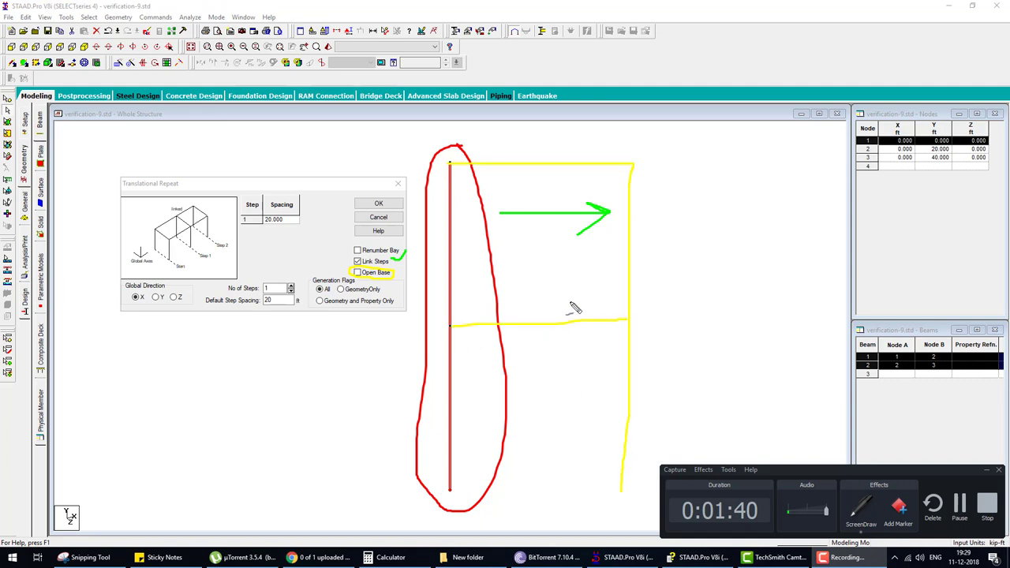
left_click_drag(544, 342, 583, 323)
left_click_drag(542, 173, 590, 162)
mouse_move(455, 477)
left_mouse_down()
mouse_move(435, 488)
mouse_move(463, 474)
left_mouse_up()
mouse_move(613, 484)
left_mouse_down()
mouse_move(606, 496)
mouse_move(630, 479)
left_mouse_up()
key("Escape")
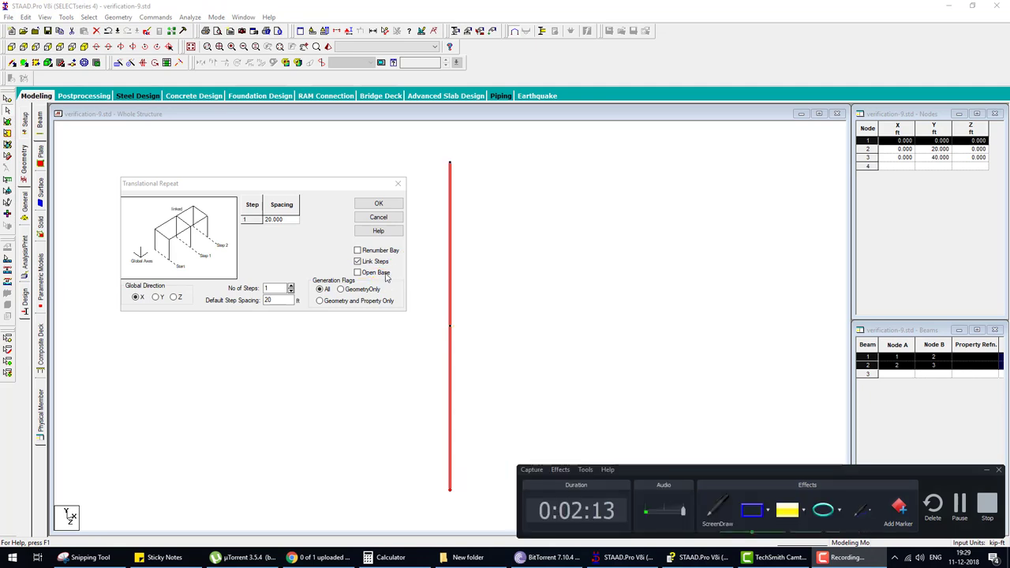
Apply the X repeat with Open Base, view the frame from the front, and compare it with the help example.
left_click(371, 272)
left_click(385, 205)
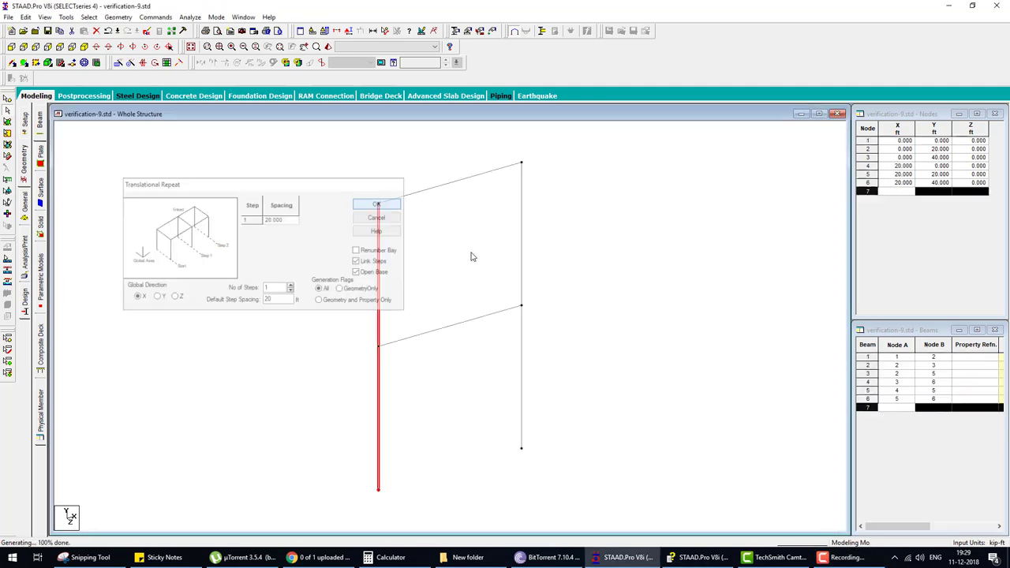
left_click(13, 49)
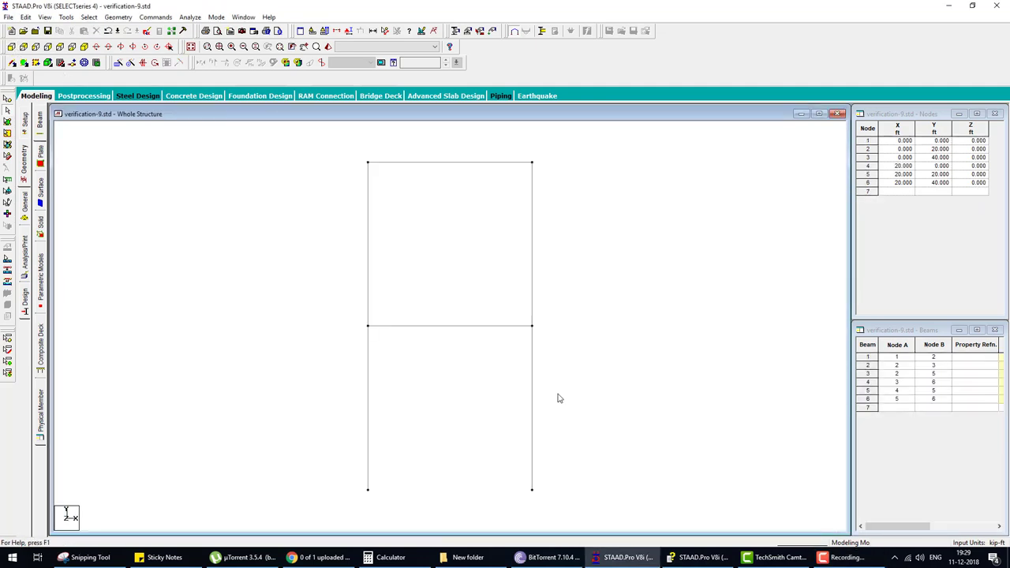
left_click(675, 560)
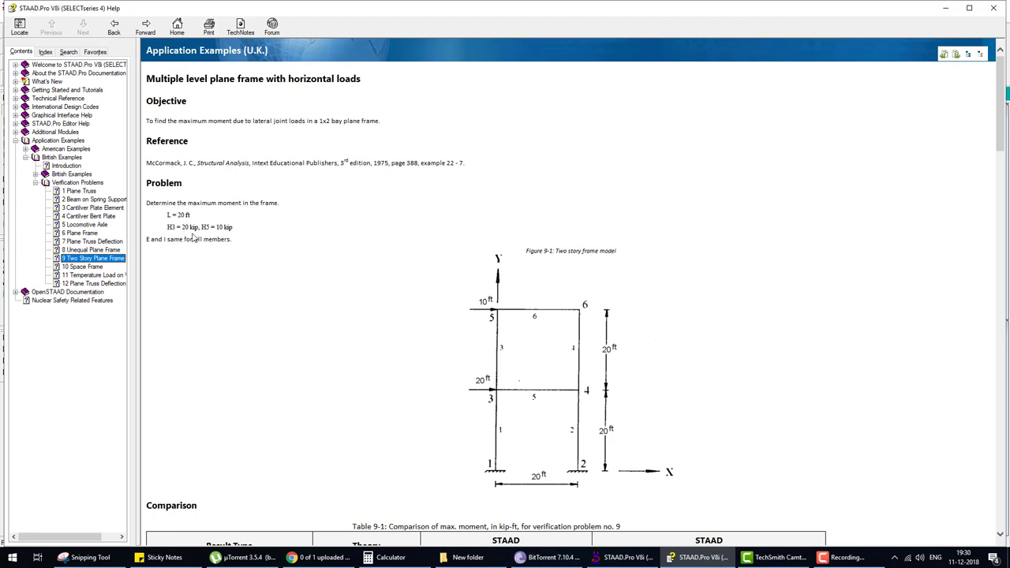
key("ctrl")
left_click(623, 557)
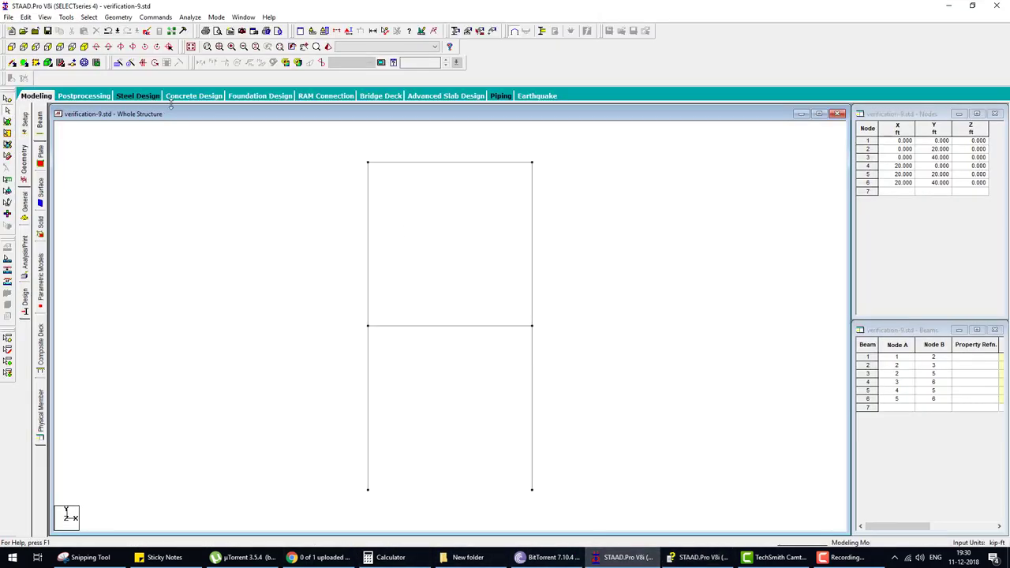
left_click(31, 210)
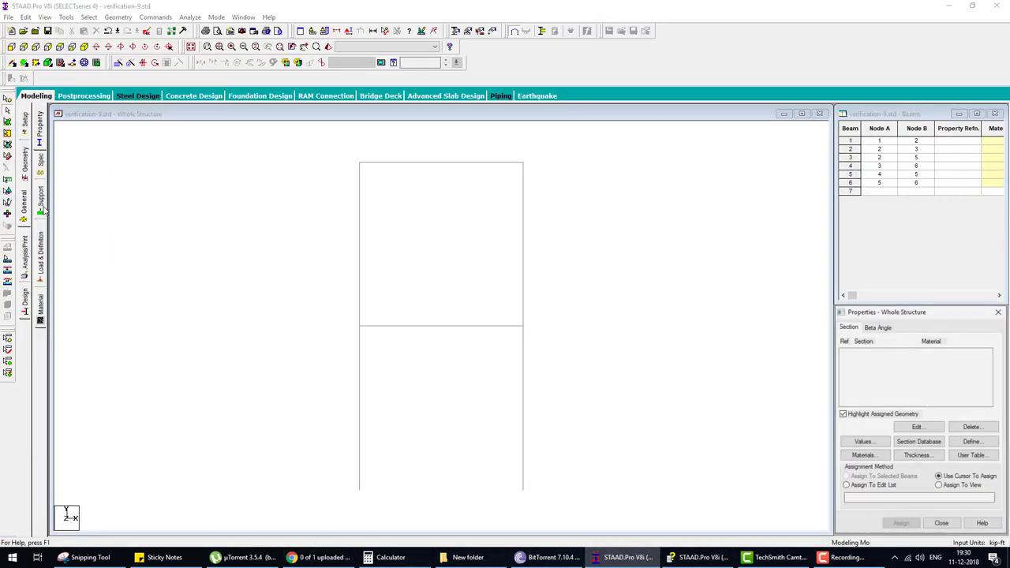
Add a new load case titled 'dead'.
left_click(40, 261)
left_click(900, 454)
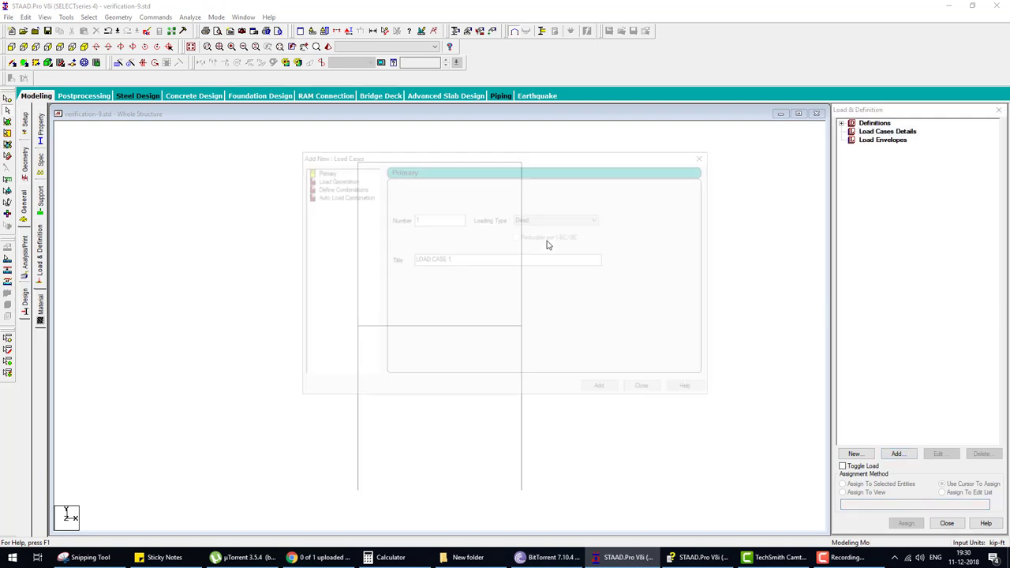
left_click_drag(473, 259, 340, 261)
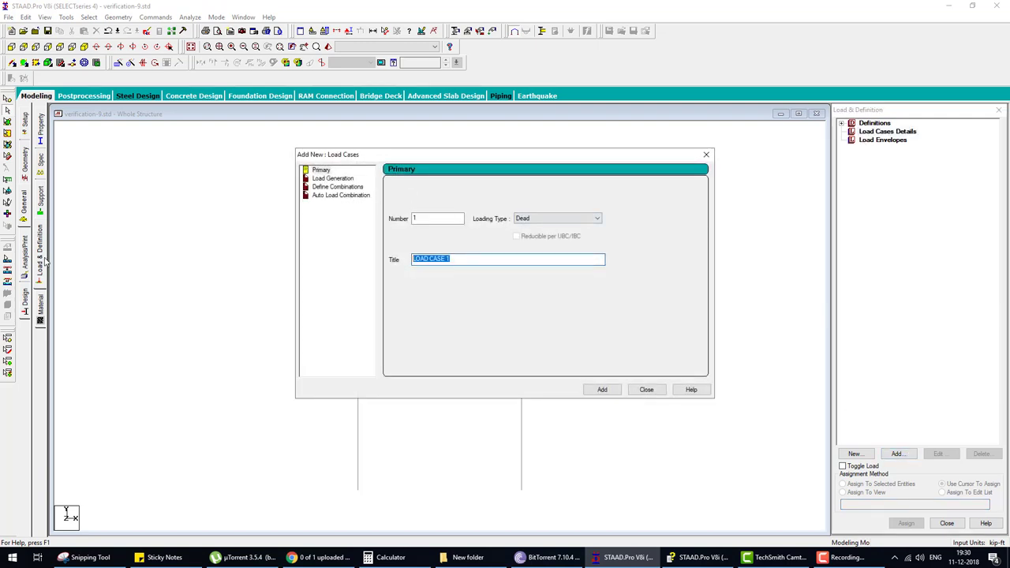
type("dead")
left_click(587, 389)
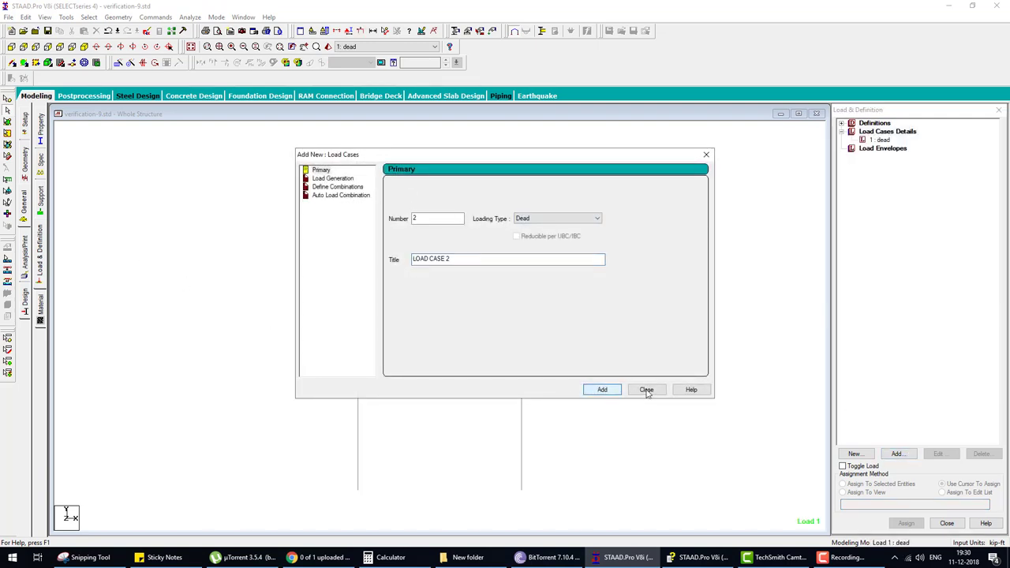
left_click(646, 389)
Add nodal loads of FX 20 kip and FX 10 kip to the dead case.
left_click(897, 456)
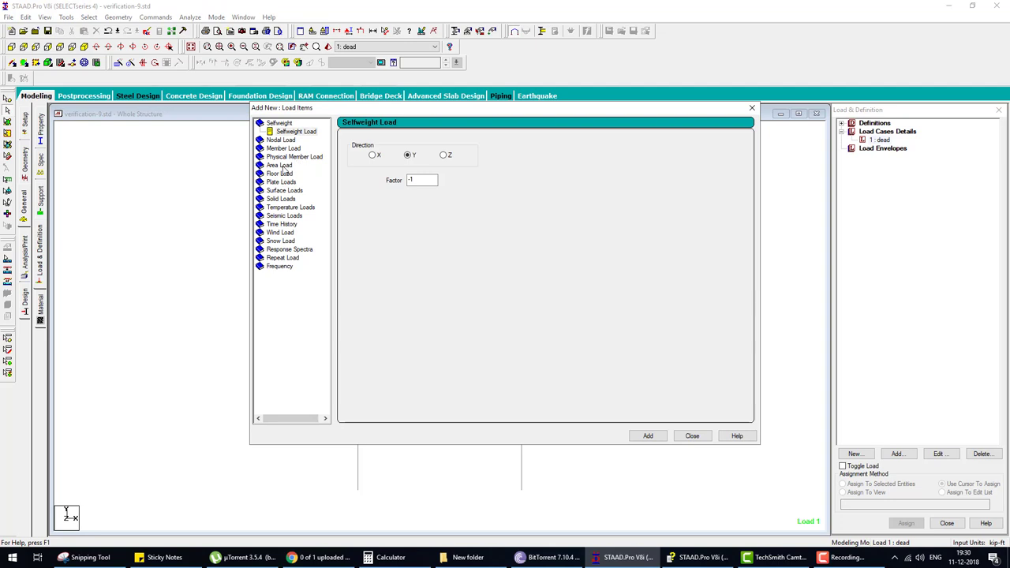
left_click(282, 141)
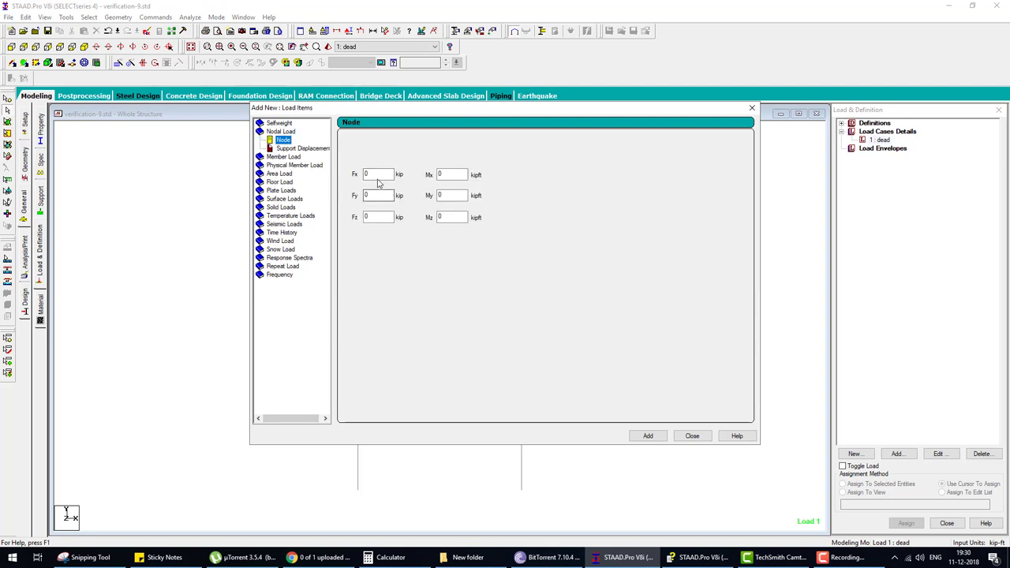
key("Tab")
type("20")
left_click(648, 435)
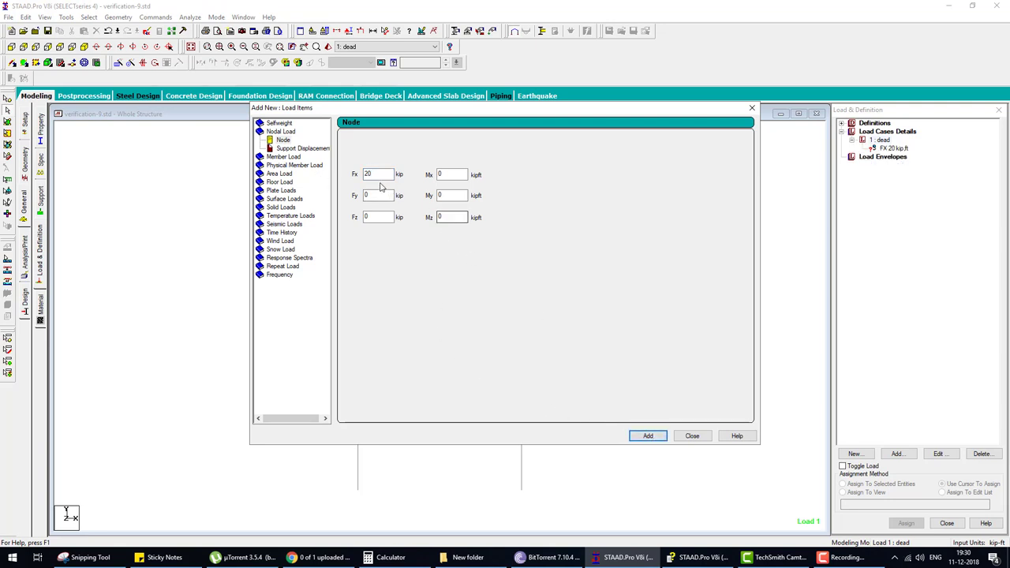
double_click(379, 174)
type("10")
left_click(648, 435)
left_click(845, 557)
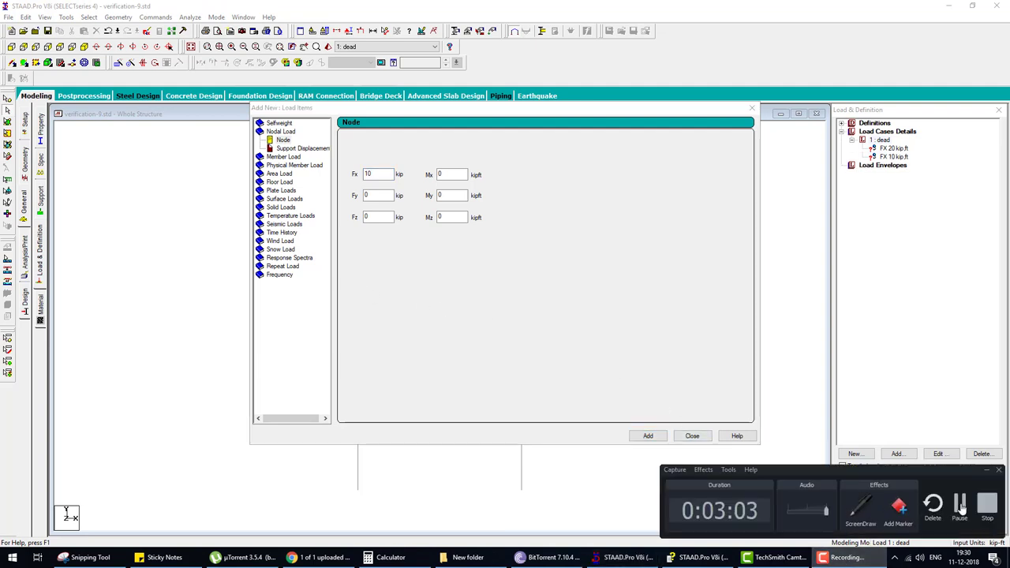
left_click(765, 431)
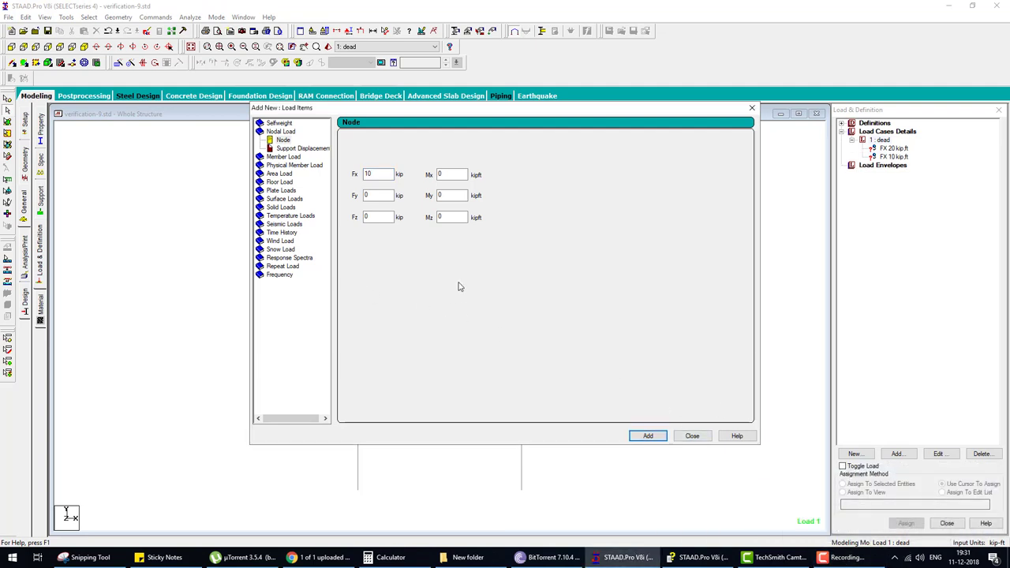
left_click(645, 436)
left_click(693, 435)
Delete the duplicate FX 10 load, then assign FX 20 to the middle-left node and FX 10 to the top-left node.
left_click(894, 165)
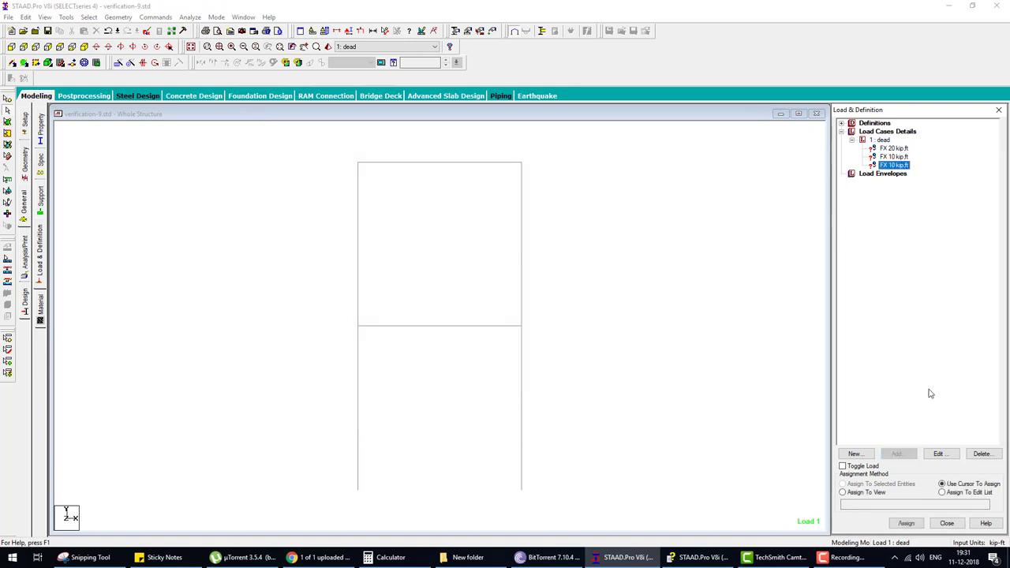
left_click(980, 455)
left_click(894, 148)
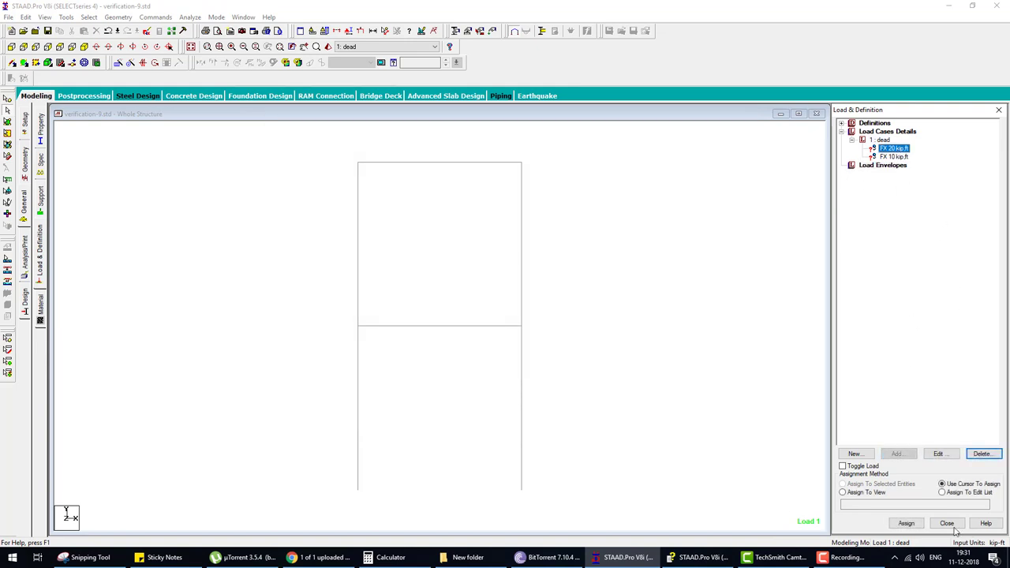
left_click(906, 523)
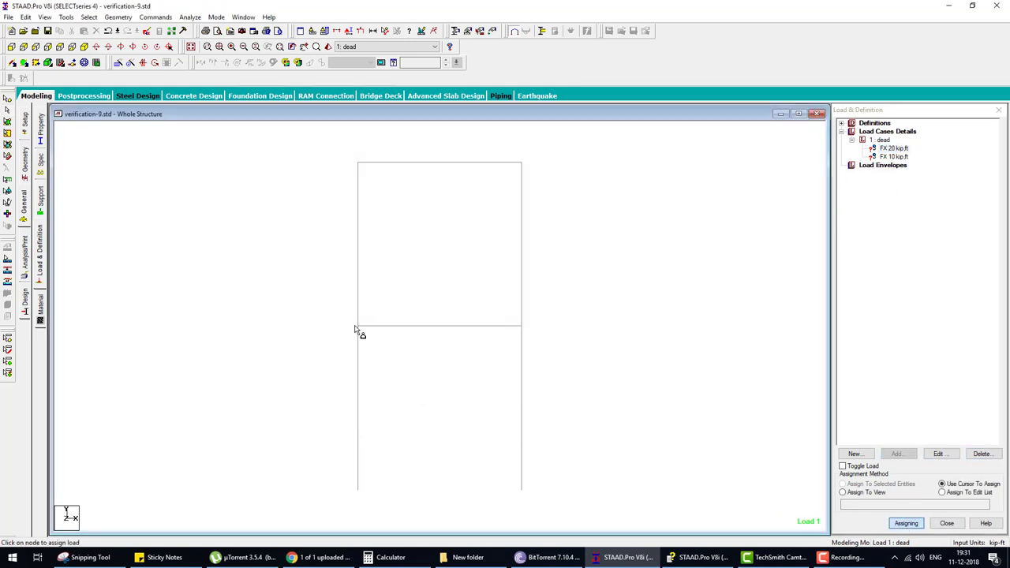
left_click(355, 328)
left_click(894, 156)
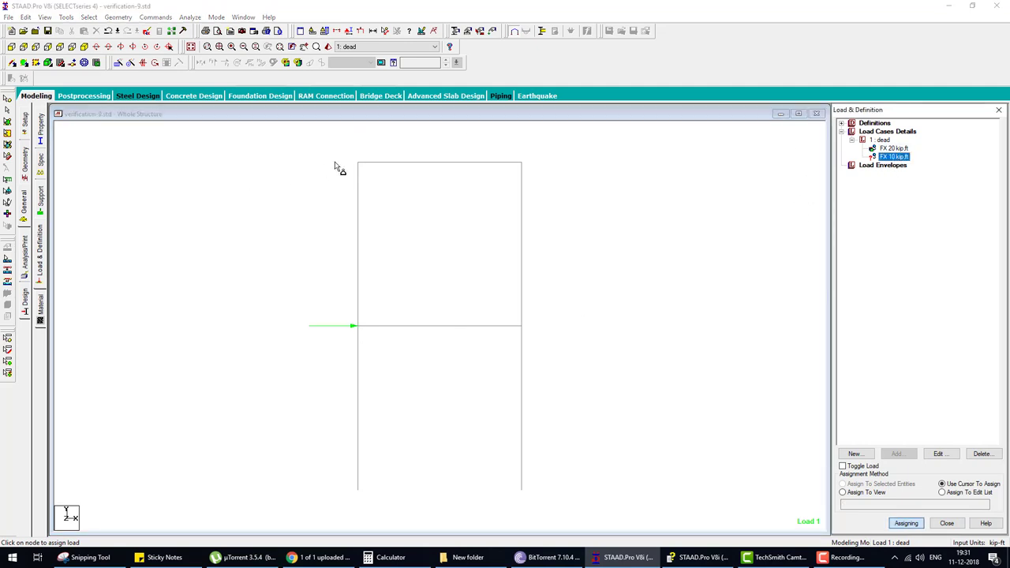
left_click(358, 163)
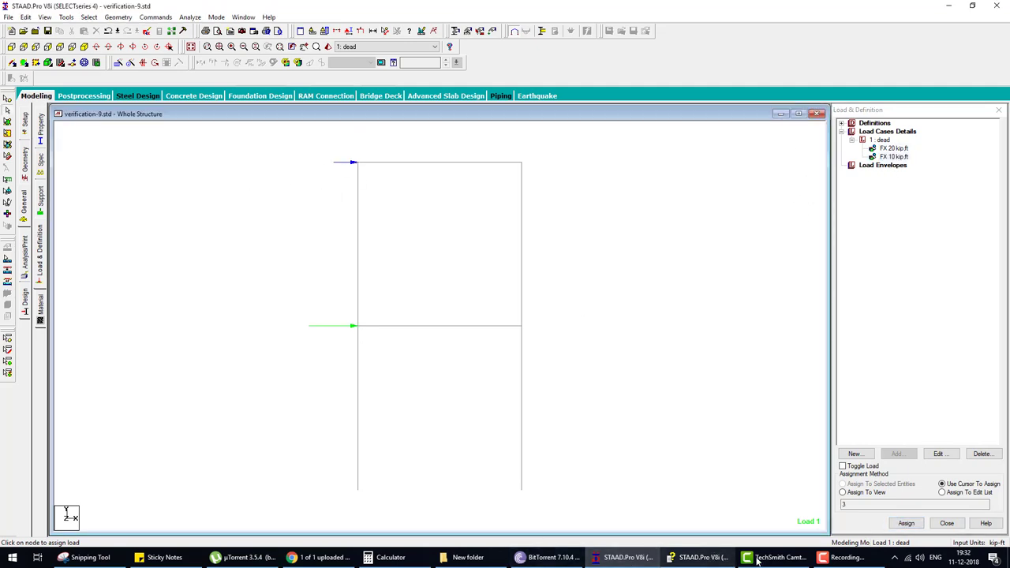
left_click(703, 557)
left_click(623, 557)
Create a fixed support and assign it to both base nodes.
left_click(37, 211)
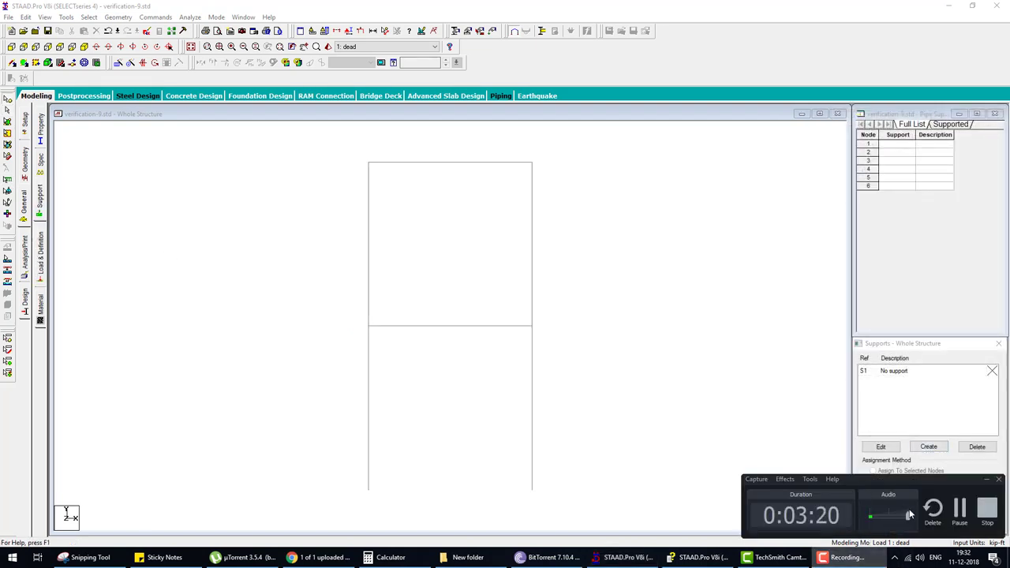
left_click(944, 447)
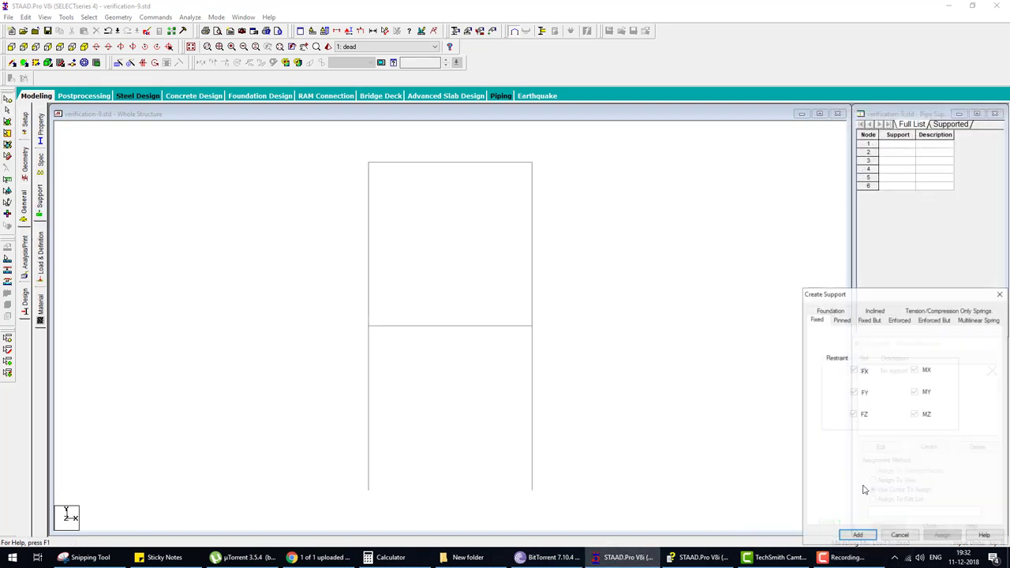
left_click(860, 534)
left_click(906, 382)
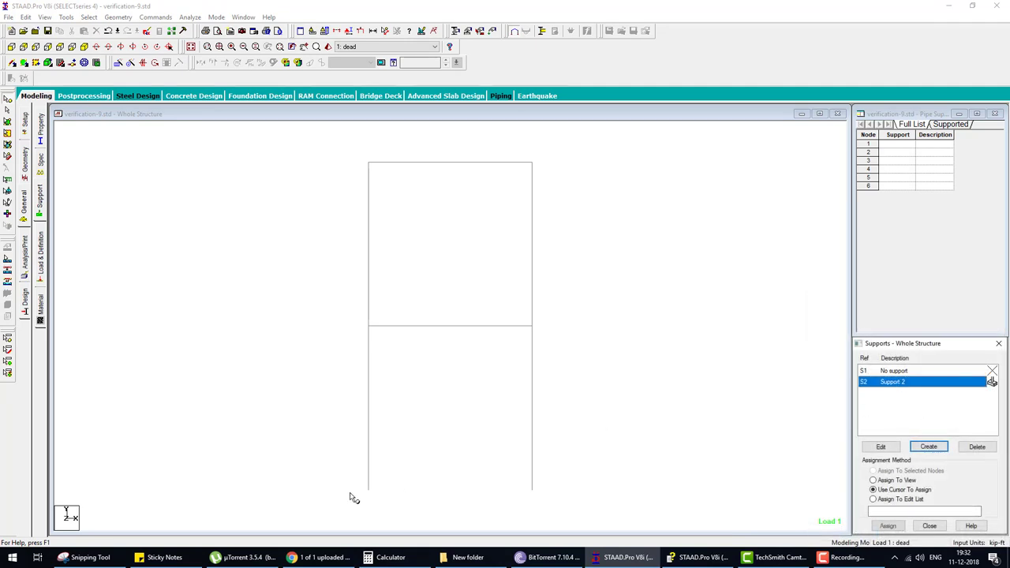
left_click_drag(349, 493, 534, 528)
left_click(888, 526)
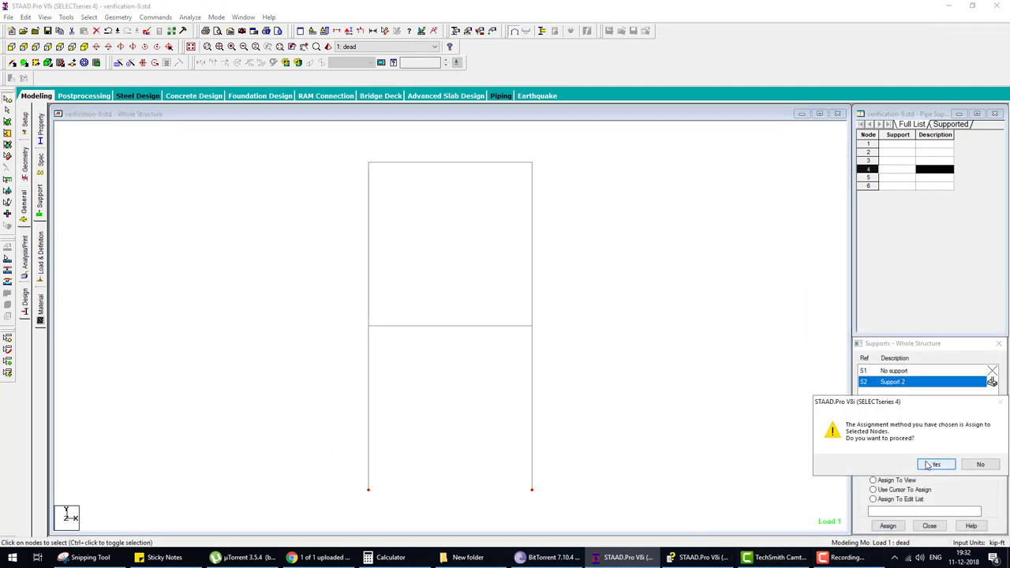
left_click(936, 464)
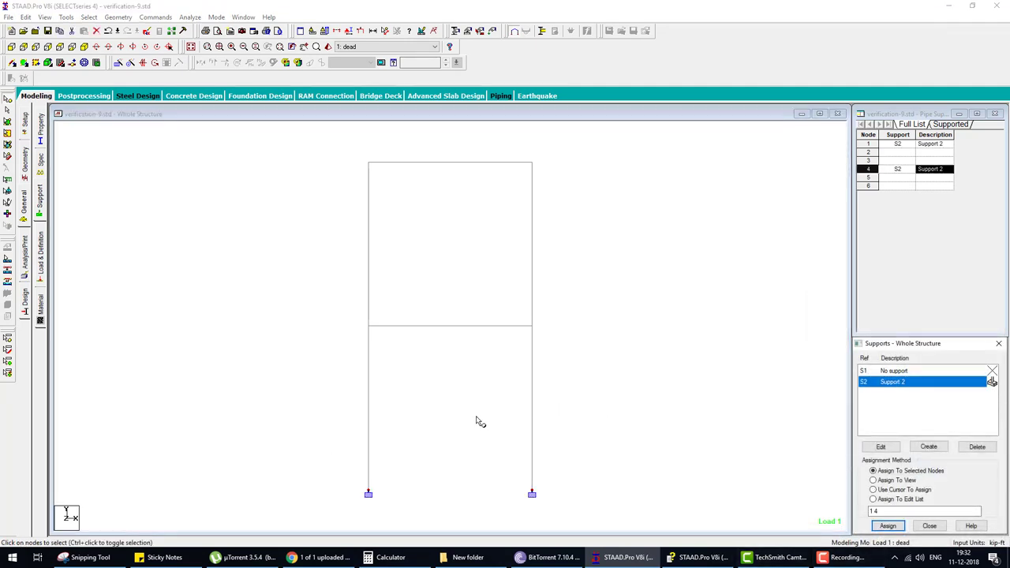
Scroll through the help example's maximum-moment comparison table and STAAD input, then return to the model.
left_click(674, 561)
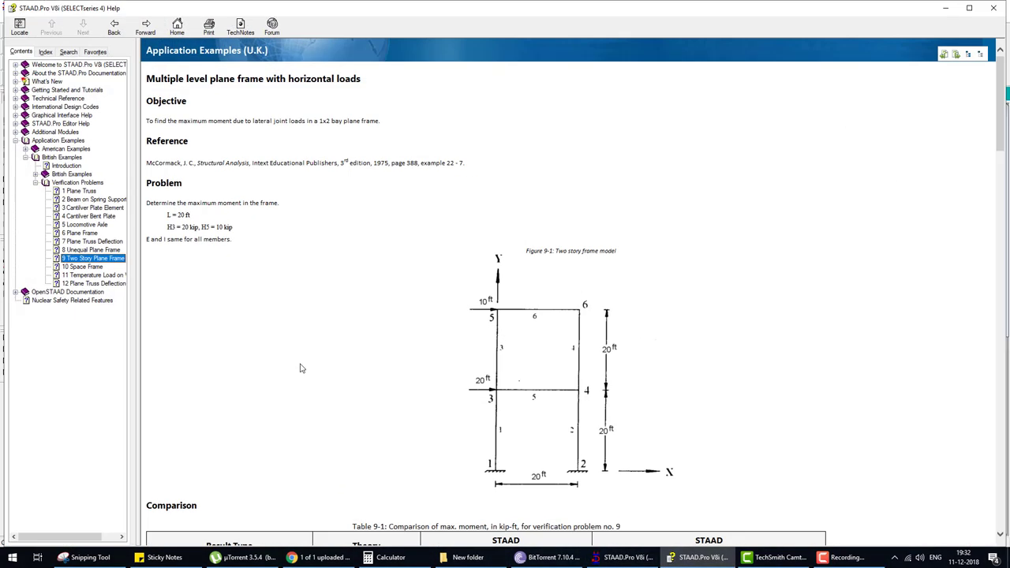
scroll(237, 289, "down", 2)
scroll(241, 290, "down", 5)
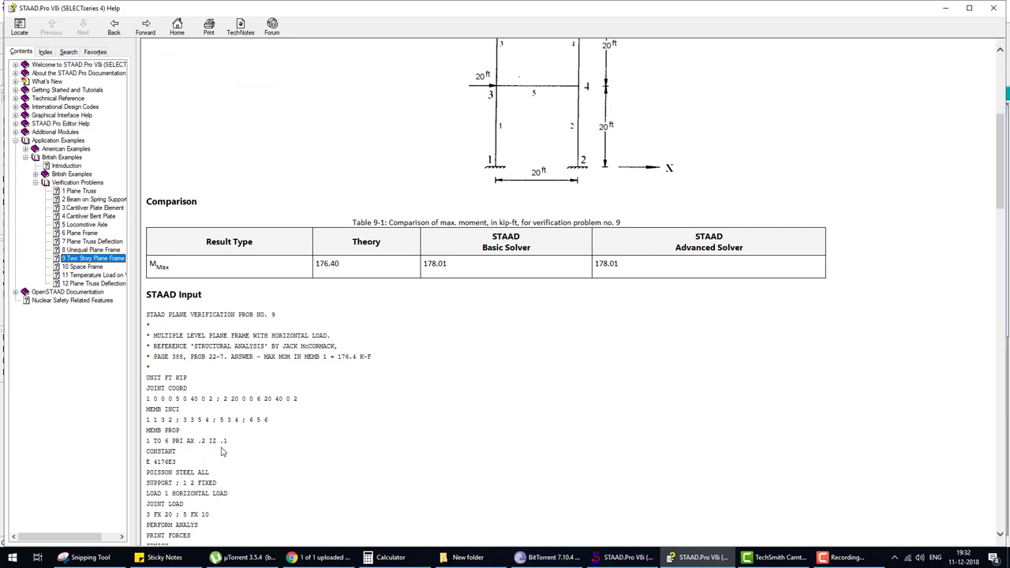
left_click(629, 559)
Define a general section with AX 0.2 and IX, IY, IZ of 0.1.
left_click(43, 130)
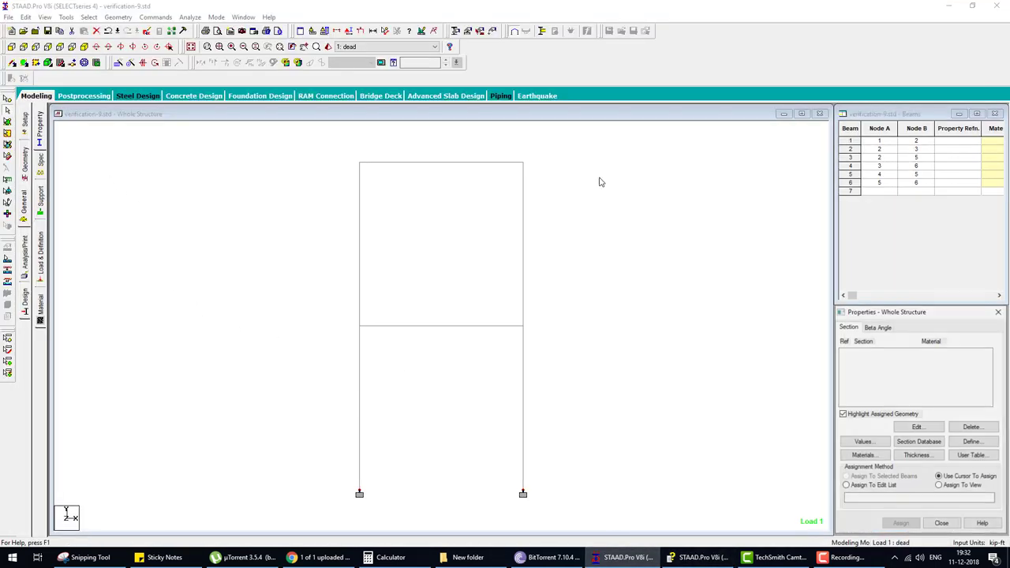
left_click(972, 441)
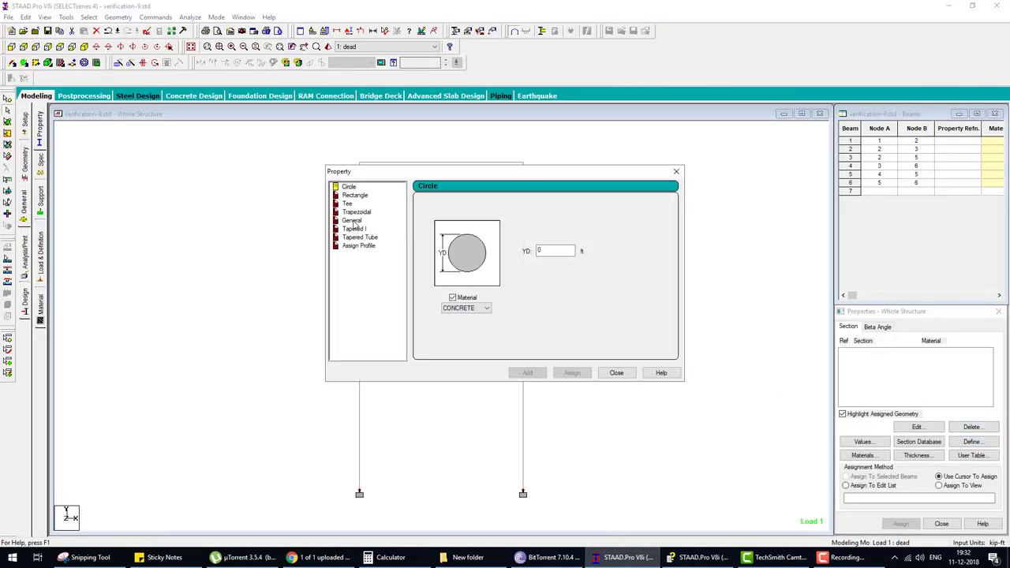
left_click(353, 221)
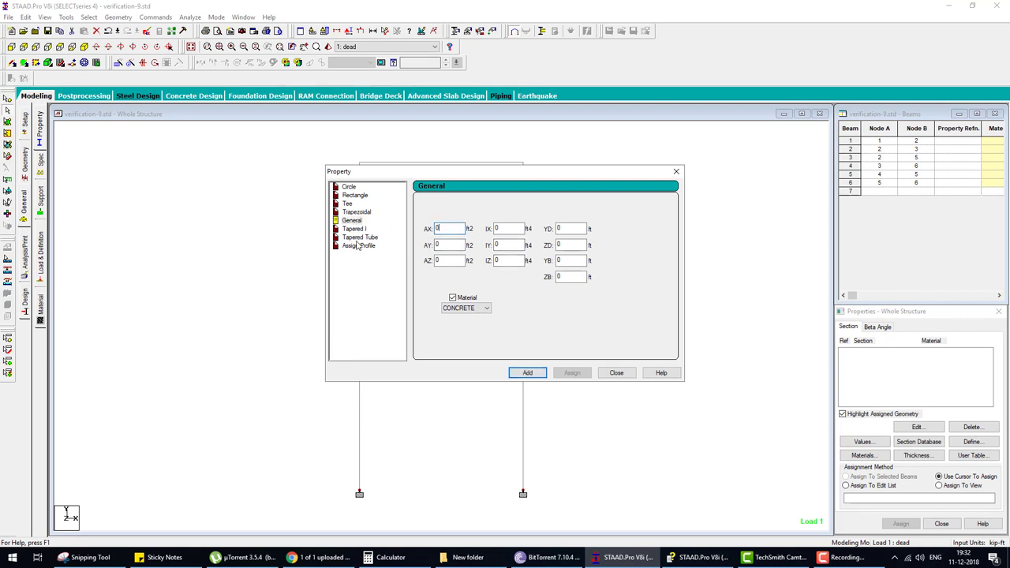
type("0.2")
key("Tab")
type("0.1")
left_click(505, 244)
type("0.1")
left_click(503, 260)
type("0.1")
left_click(527, 373)
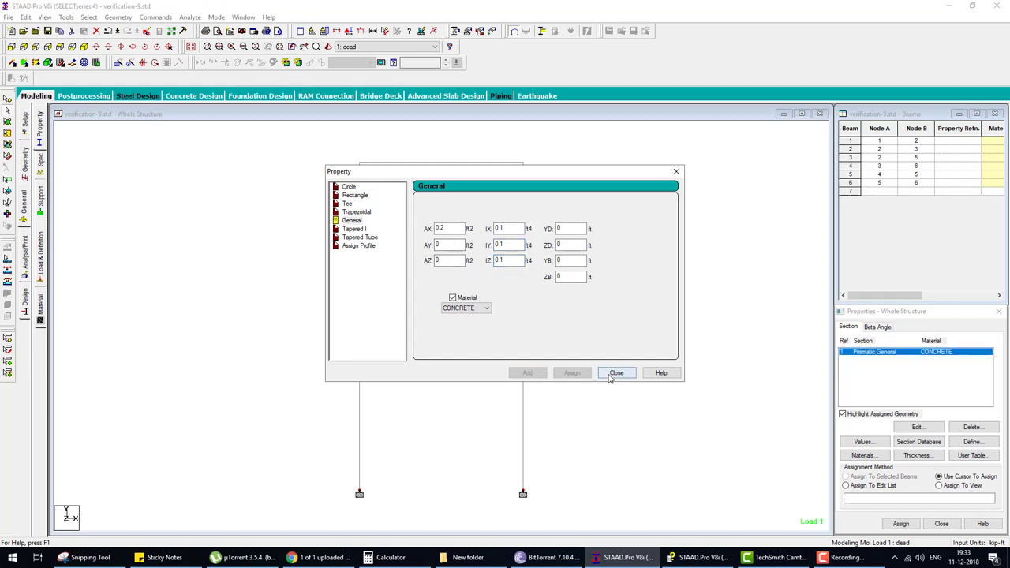
left_click(615, 374)
Assign the general section to all members in view.
left_click(938, 485)
left_click(901, 523)
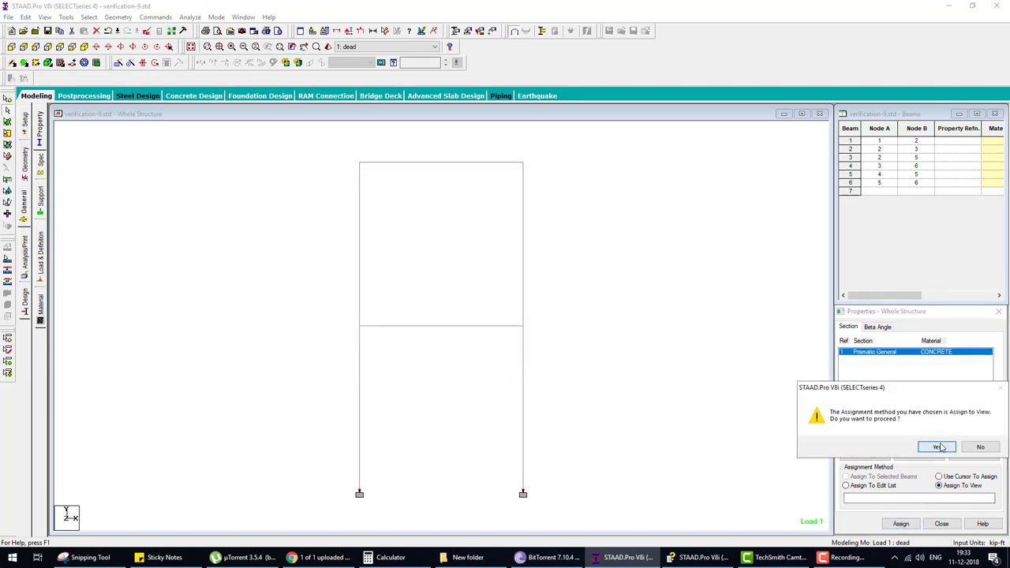
left_click(938, 447)
Add a PERFORM ANALYSIS command with PRINT ALL, save, run the analysis and go to post-processing.
left_click(26, 251)
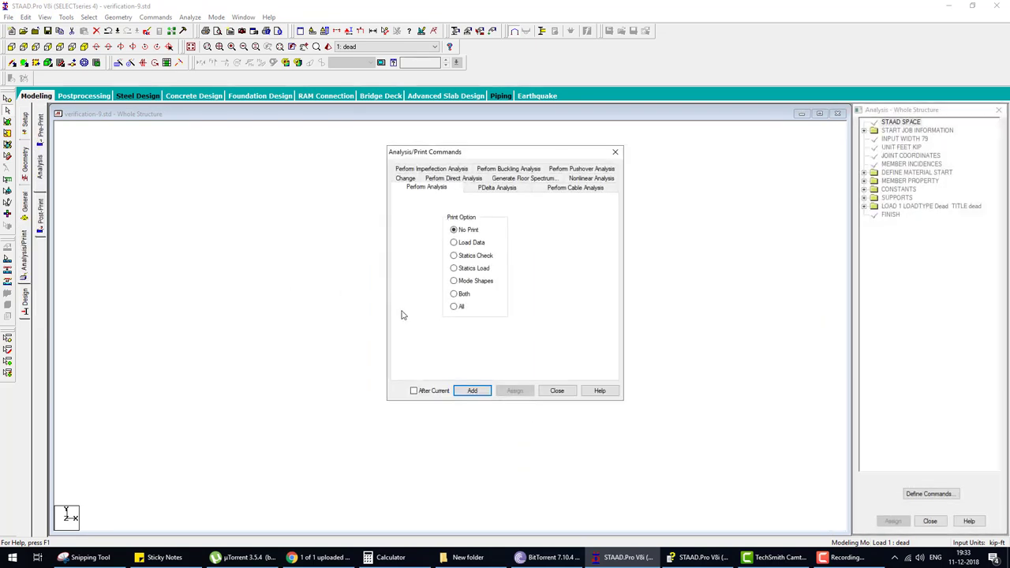
left_click(454, 307)
left_click(472, 390)
left_click(558, 391)
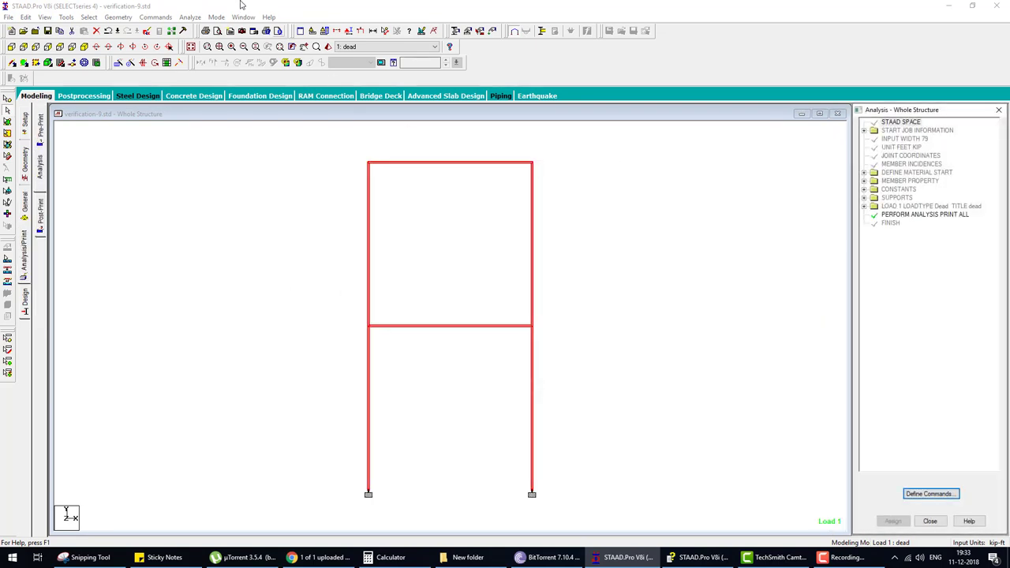
left_click(193, 20)
left_click(209, 30)
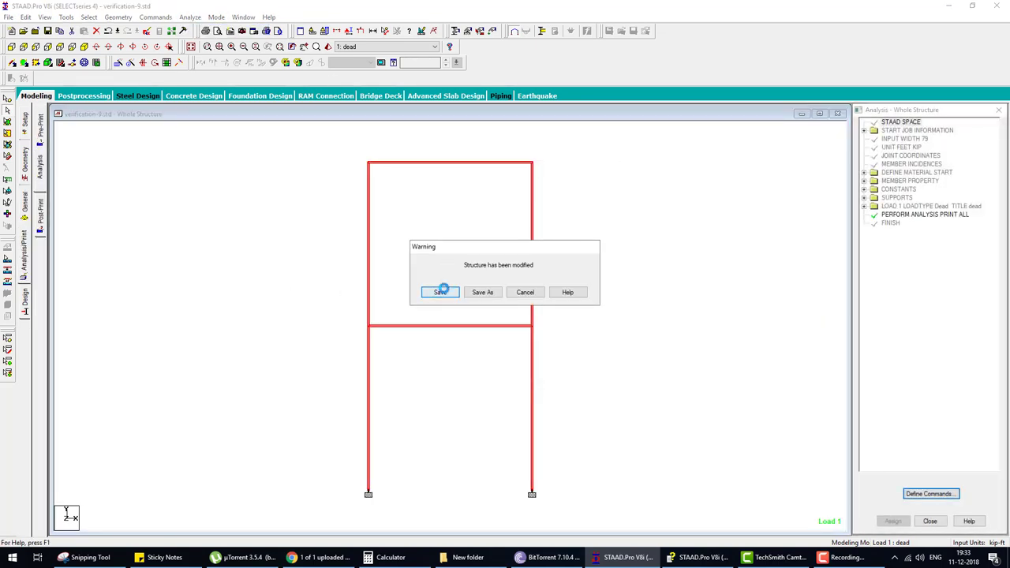
left_click(438, 317)
left_click(615, 389)
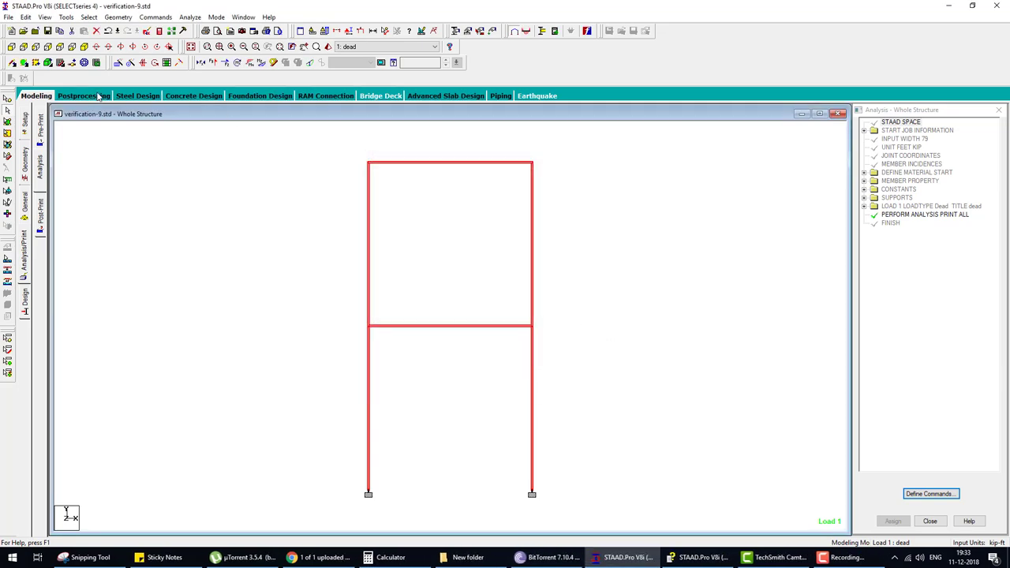
Show only the enlarged Bending Z diagram, hiding the displacement diagram.
left_click(521, 359)
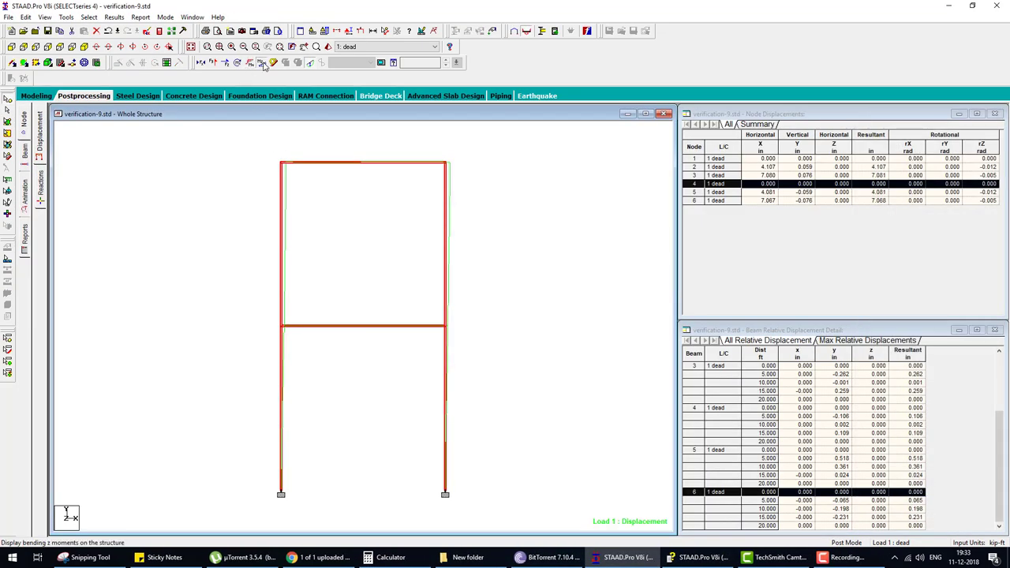
left_click(575, 275)
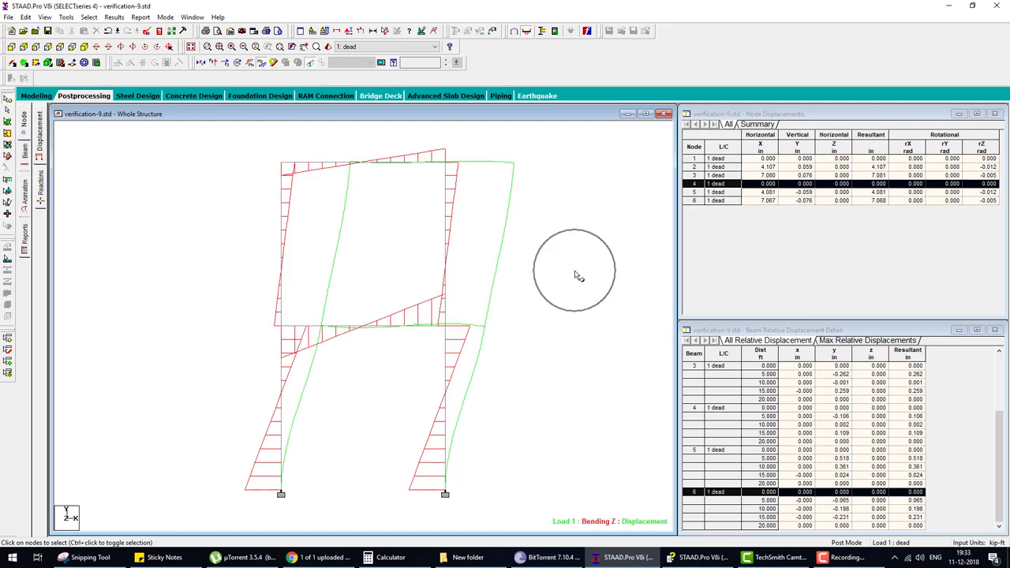
left_click(313, 62)
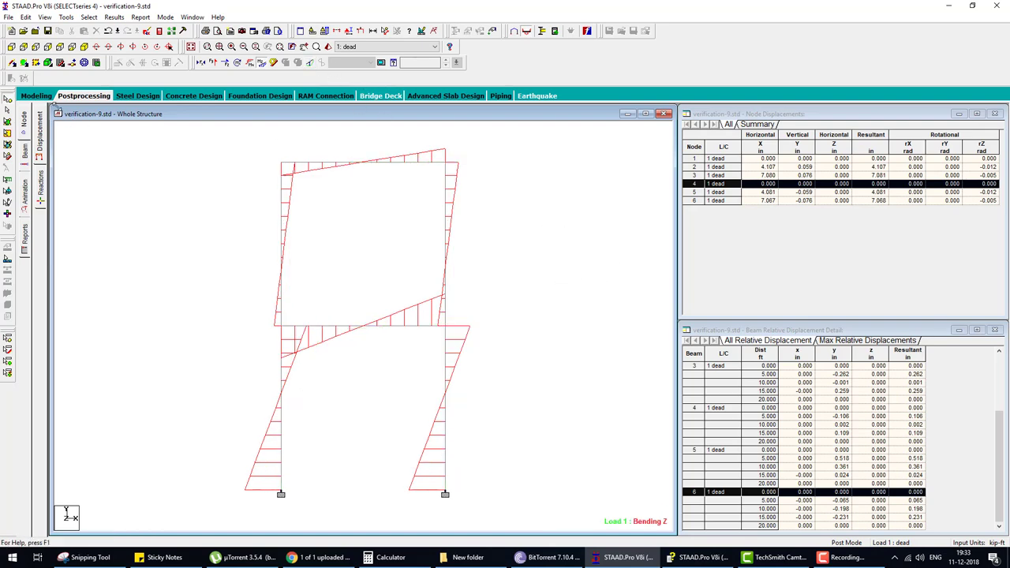
left_click(113, 17)
Annotate the maximum bending moment values on each member of the Beam Results diagram.
left_click(138, 185)
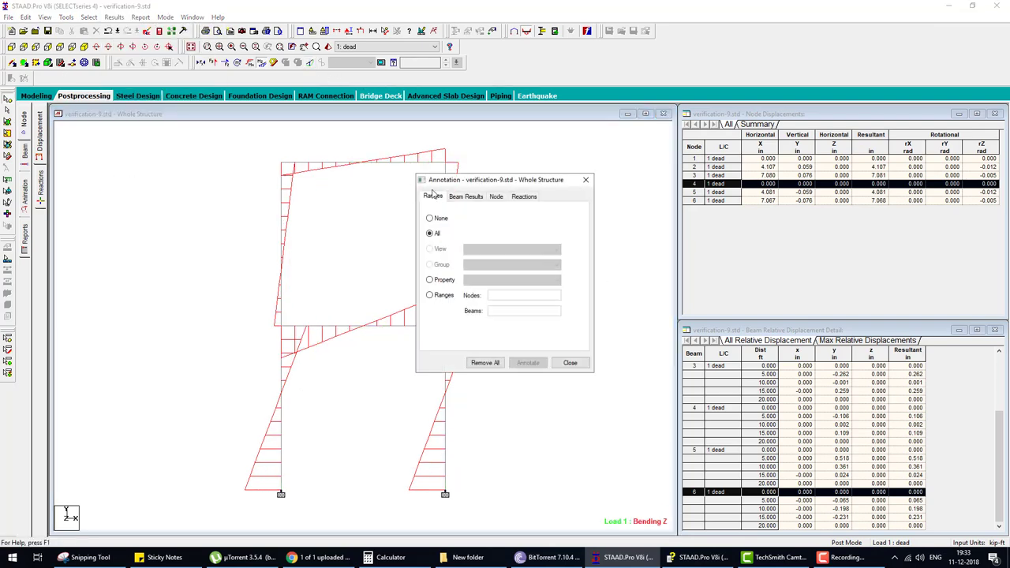
left_click(461, 197)
left_click(476, 222)
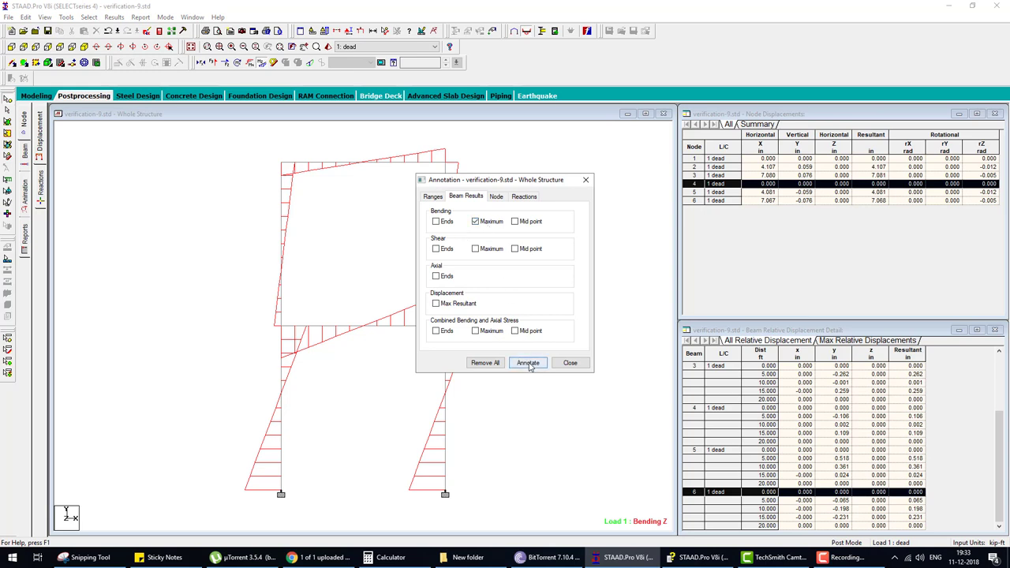
left_click(528, 362)
left_click(564, 365)
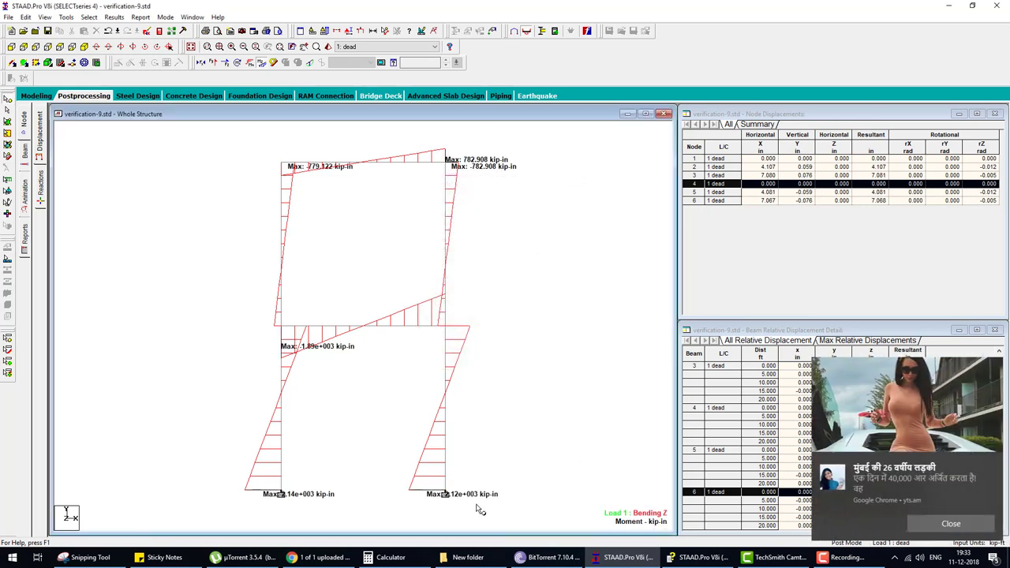
Dismiss the browser notification and compare the moments against the help verification table.
left_click(931, 528)
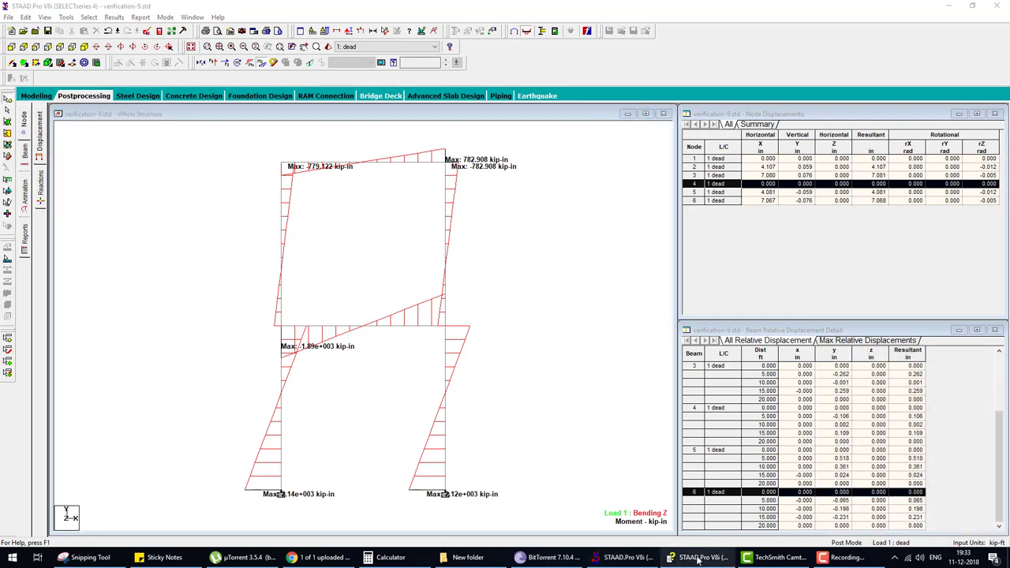
left_click(698, 558)
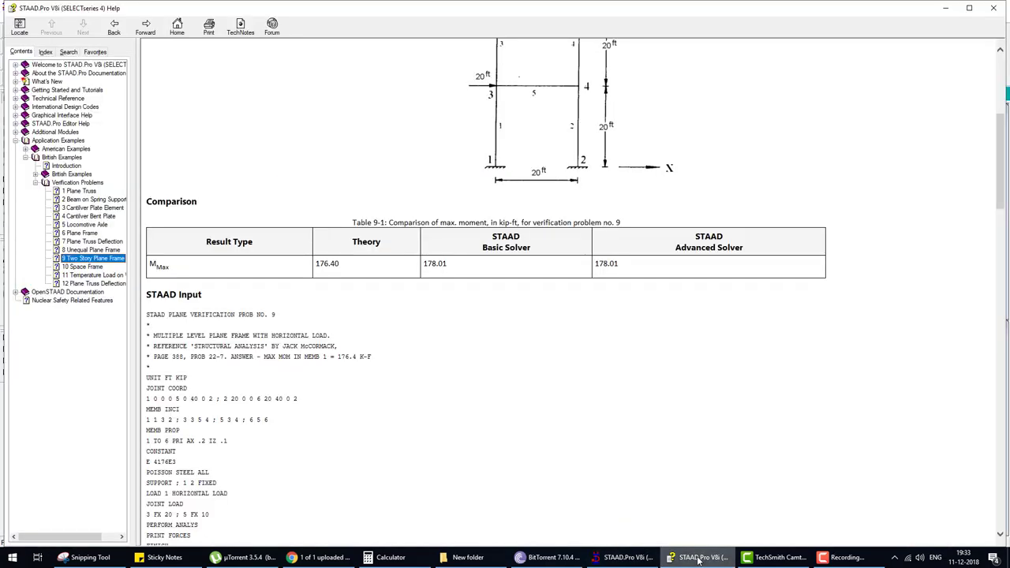
left_click(698, 559)
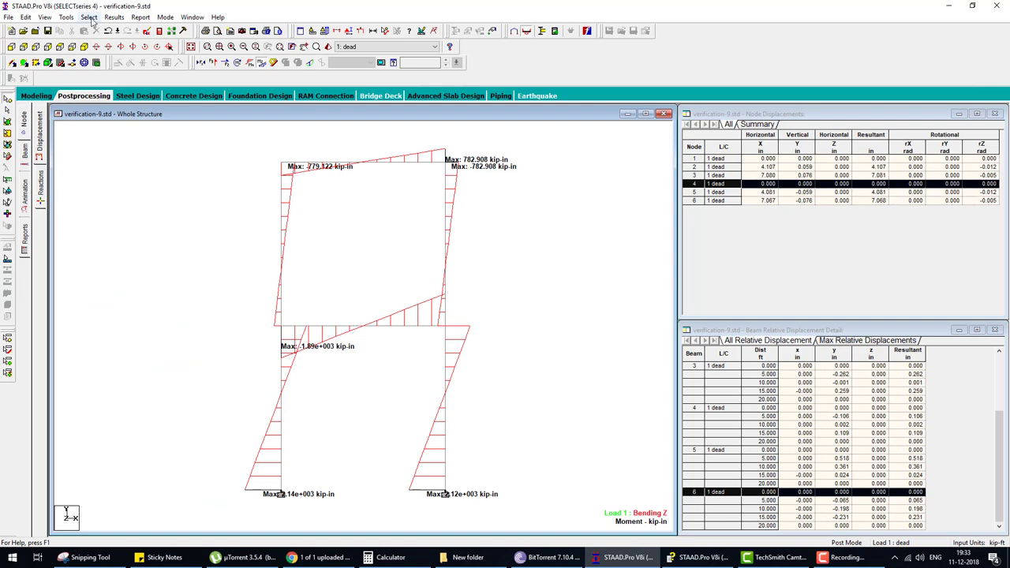
left_click(66, 16)
left_click(91, 190)
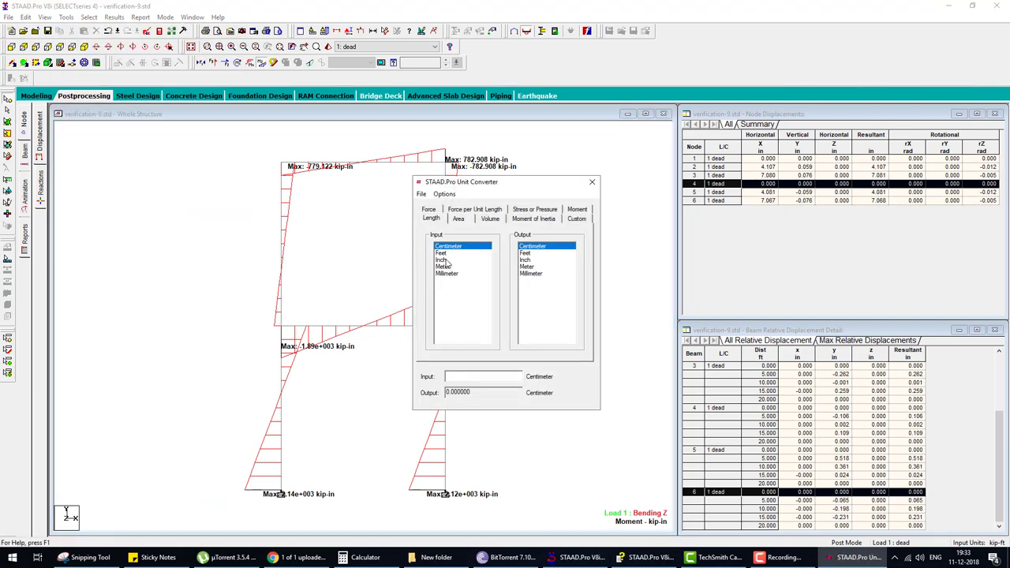
left_click(577, 210)
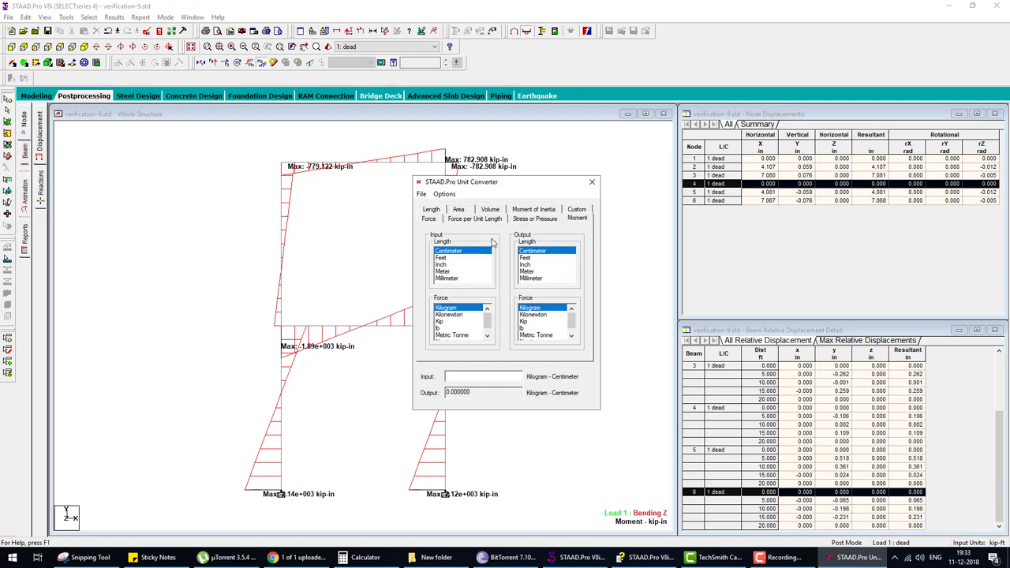
left_click(442, 258)
left_click(443, 322)
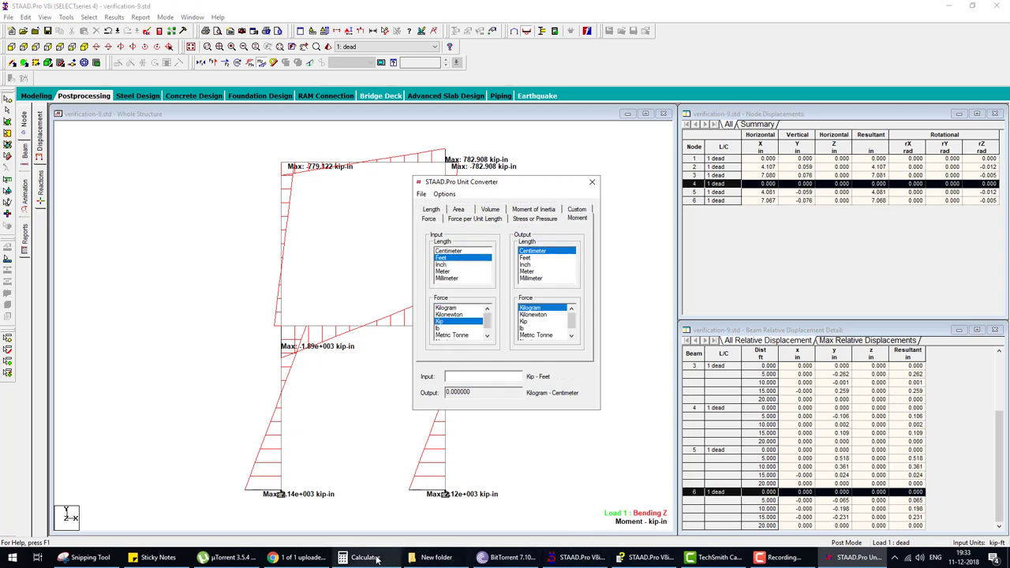
left_click(661, 559)
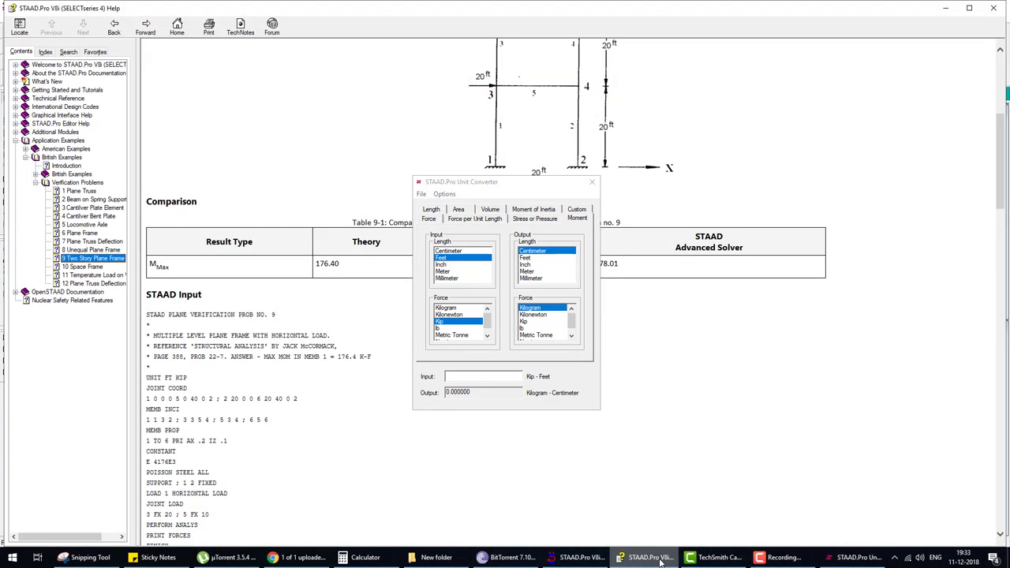
left_click(661, 559)
left_click(457, 377)
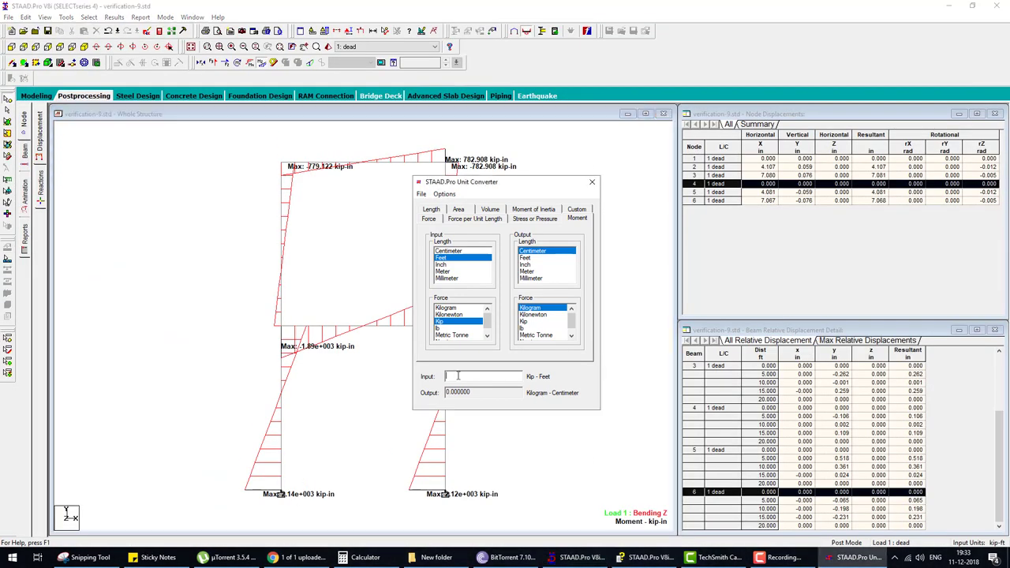
type("176.4")
left_click(523, 322)
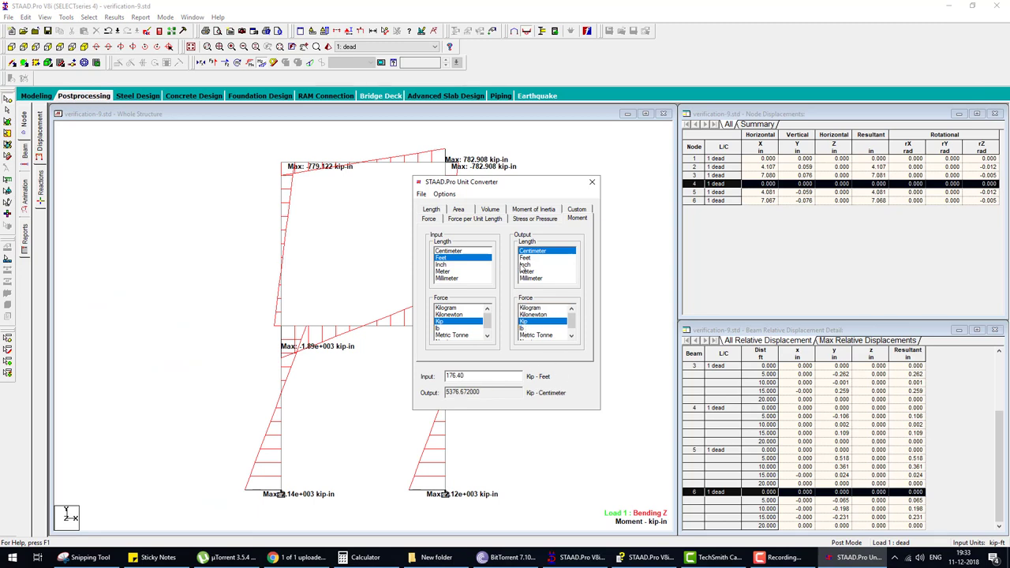
left_click(525, 266)
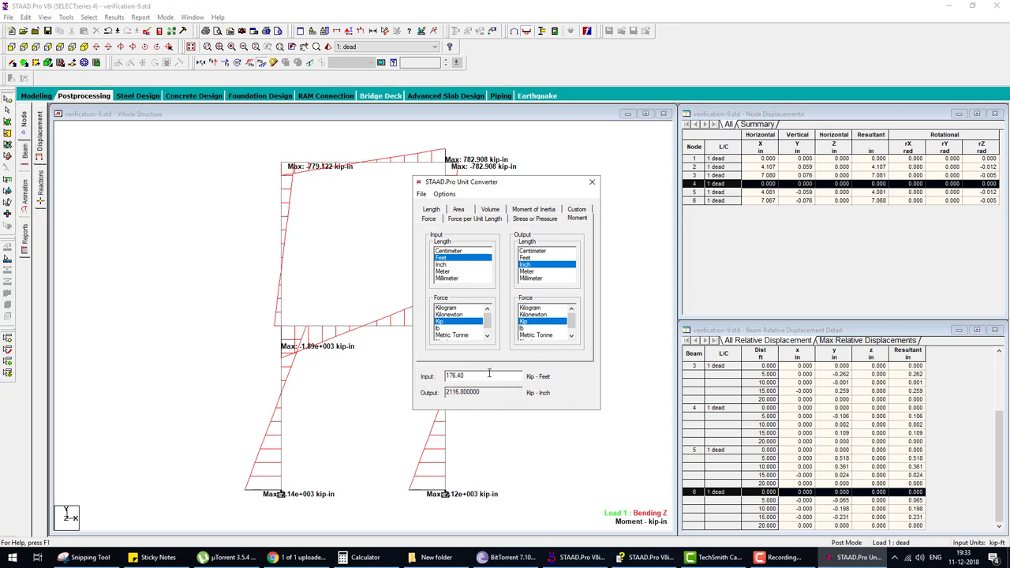
left_click(592, 182)
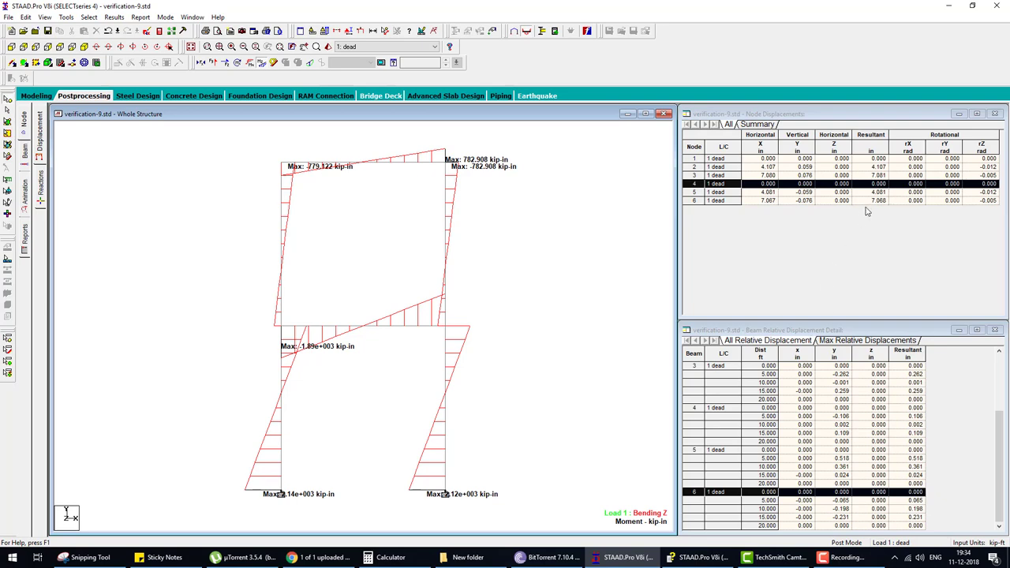
In the enlarged Beam End Forces table, find beam 5's Mz of 2120.810 kip-in at node 4.
left_click(28, 155)
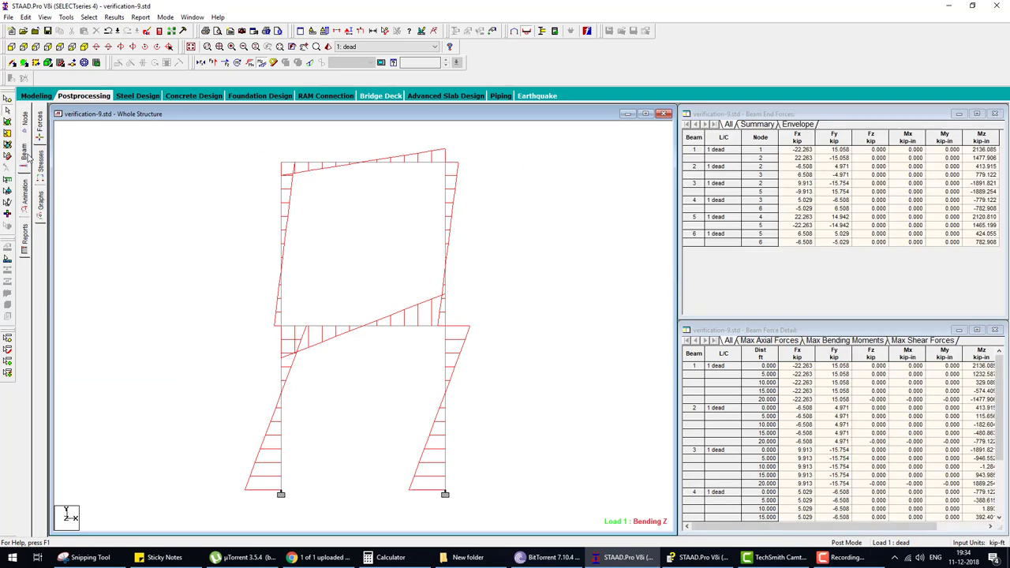
left_click(977, 115)
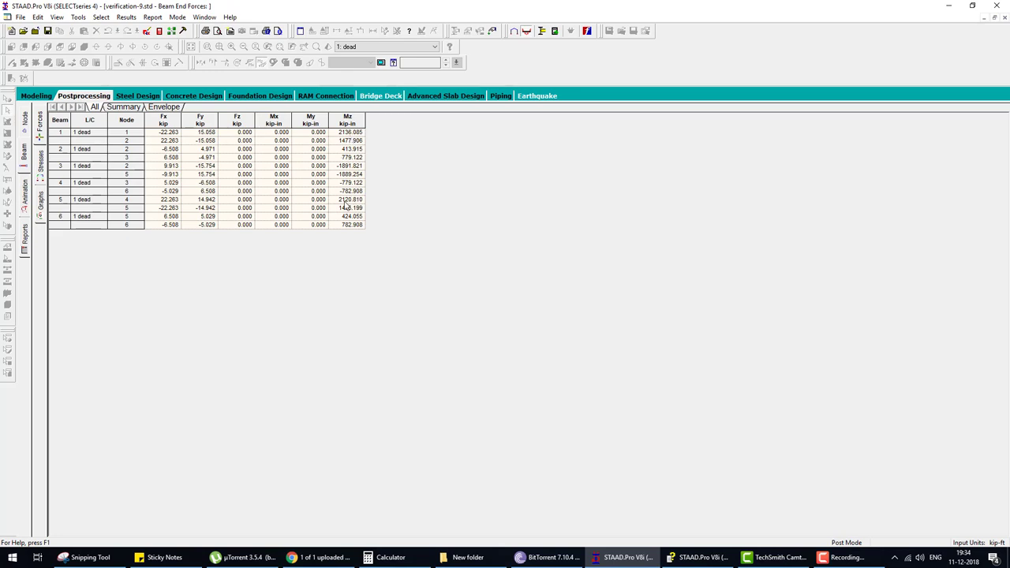
left_click(58, 199)
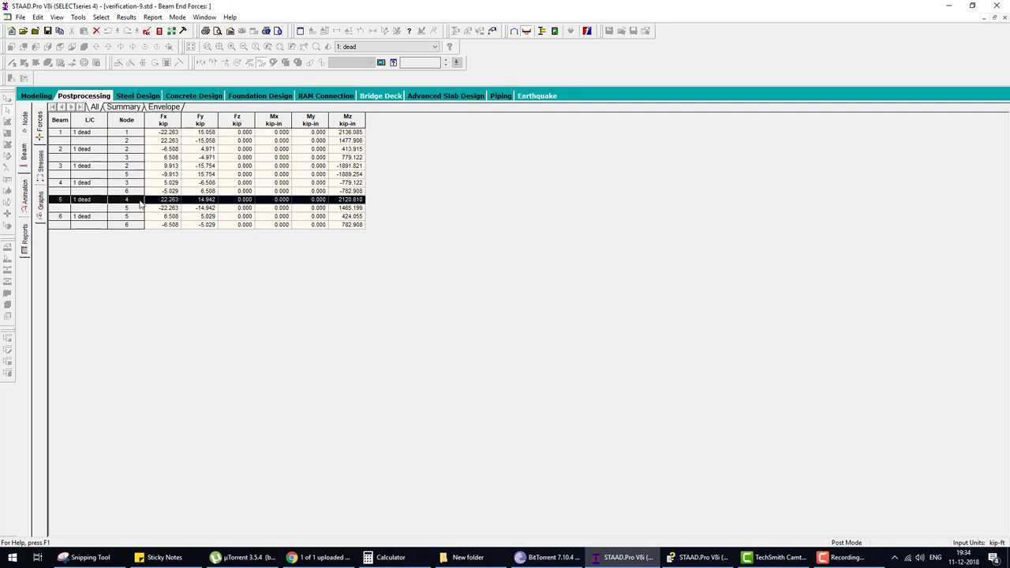
In the modelling view, read beam 5's bending moments, 2120.81 to -1465.20 kip-in, then deselect it.
left_click(48, 95)
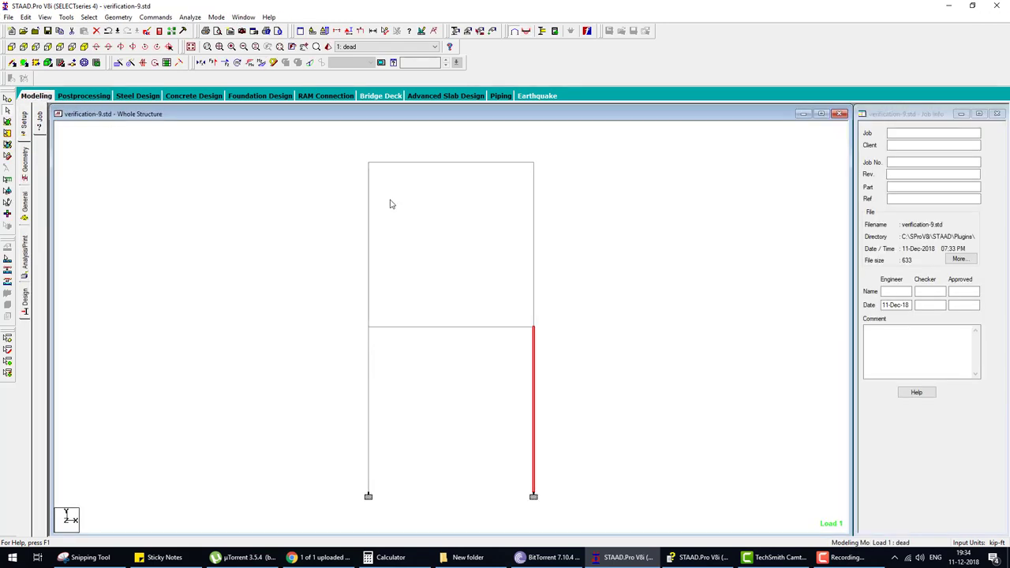
left_click(604, 326)
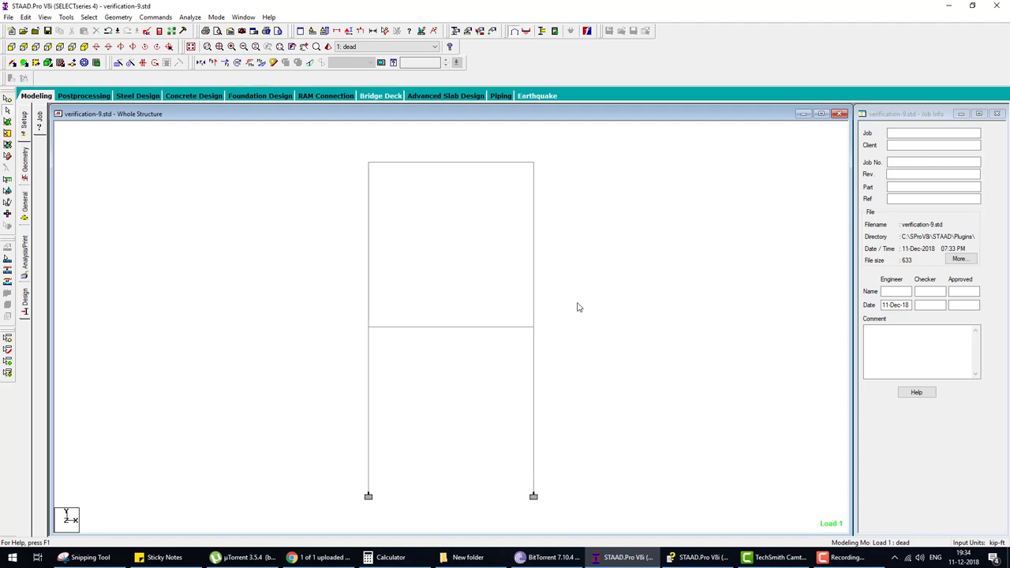
left_click(535, 400)
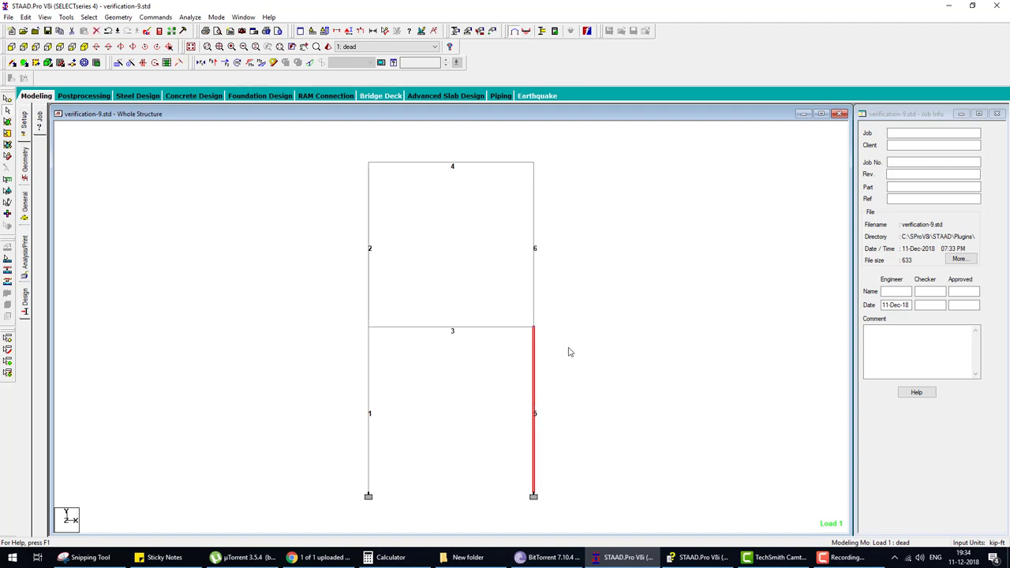
double_click(536, 377)
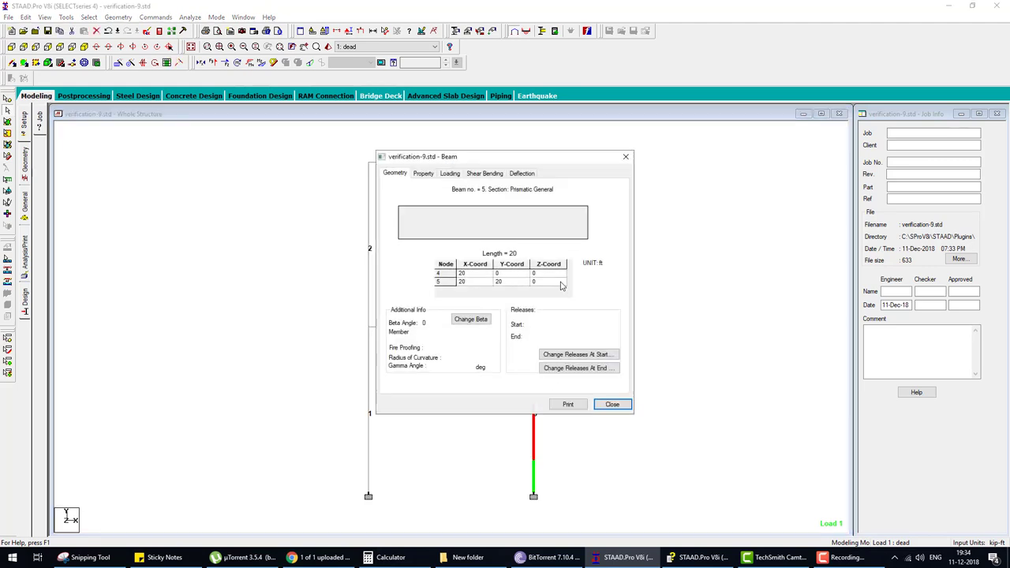
left_click(495, 177)
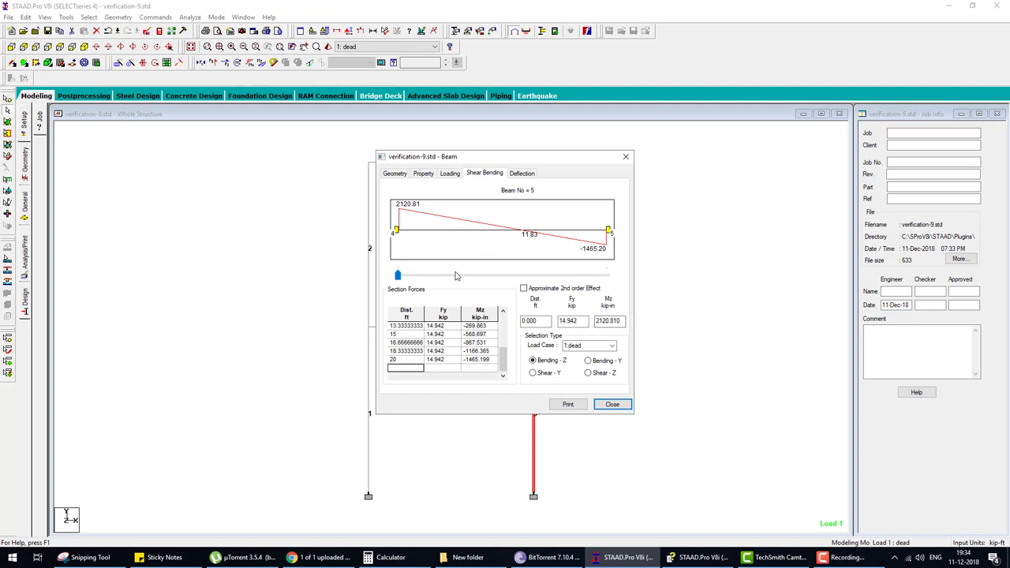
left_click(618, 406)
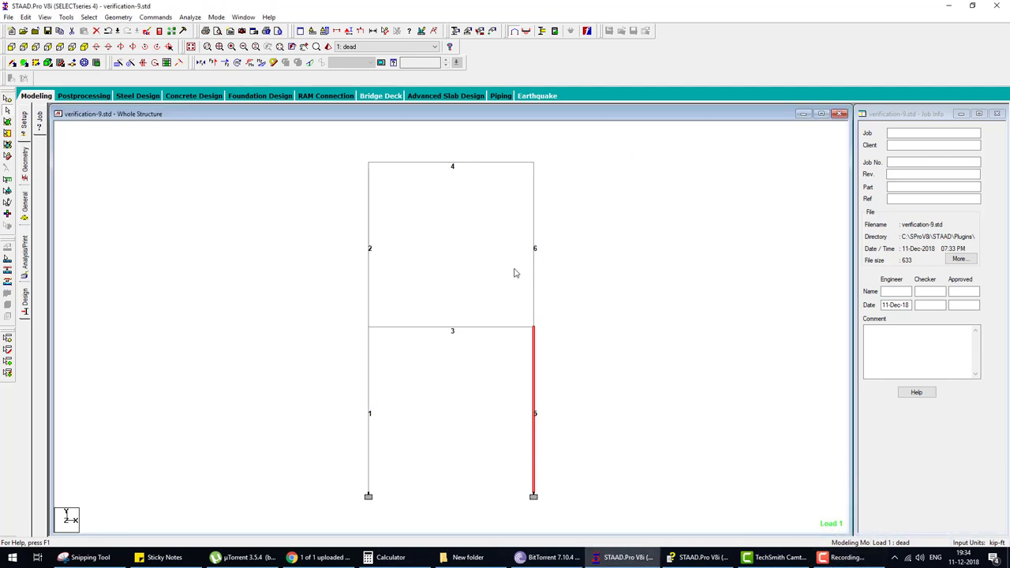
left_click(659, 266)
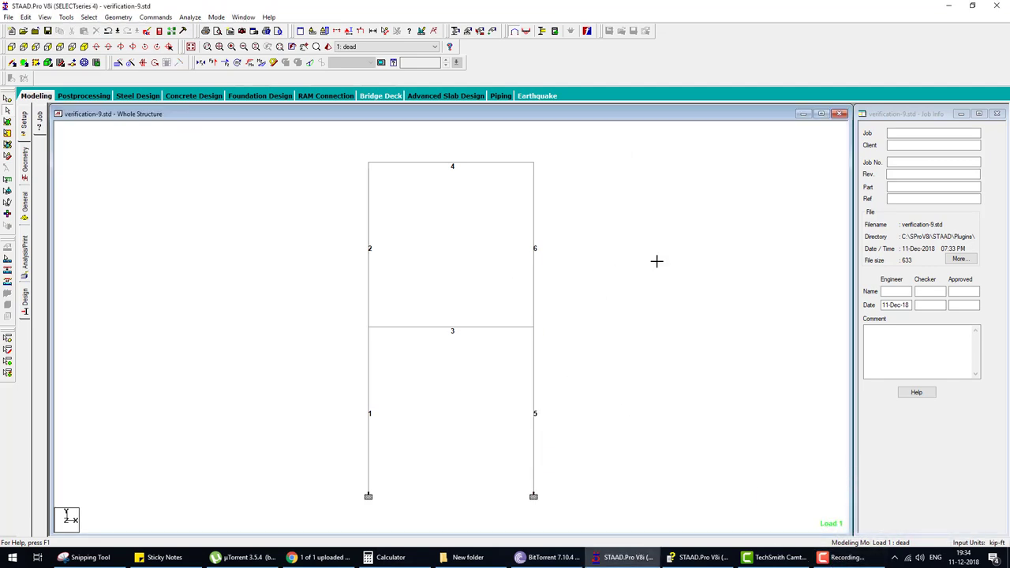